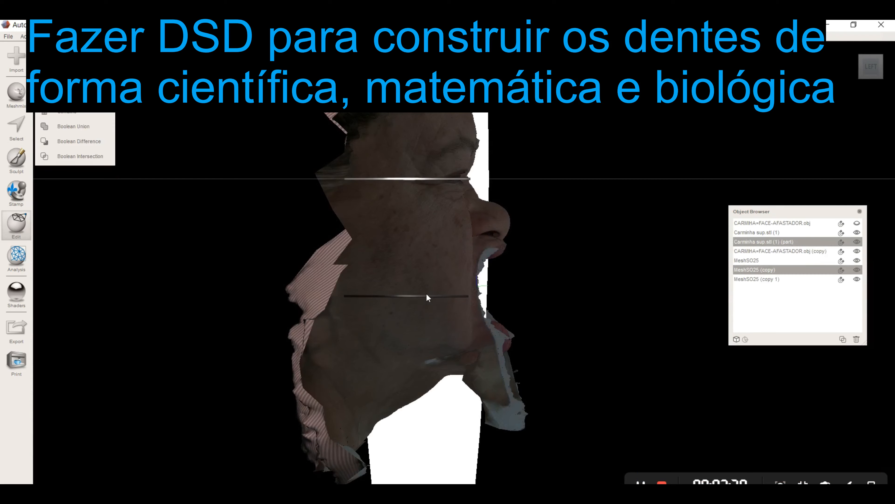
# Reposition the two horizontal guide bars, at eye and tooth level, together in front of the face scan
pyautogui.keyDown('shift'); pyautogui.click(426, 296); pyautogui.keyUp('shift')
pyautogui.moveTo(426, 296); pyautogui.dragTo(241, 215, button='right')
pyautogui.click(446, 232)
pyautogui.click(617, 179)
pyautogui.keyDown('shift'); pyautogui.click(648, 295); pyautogui.keyUp('shift')
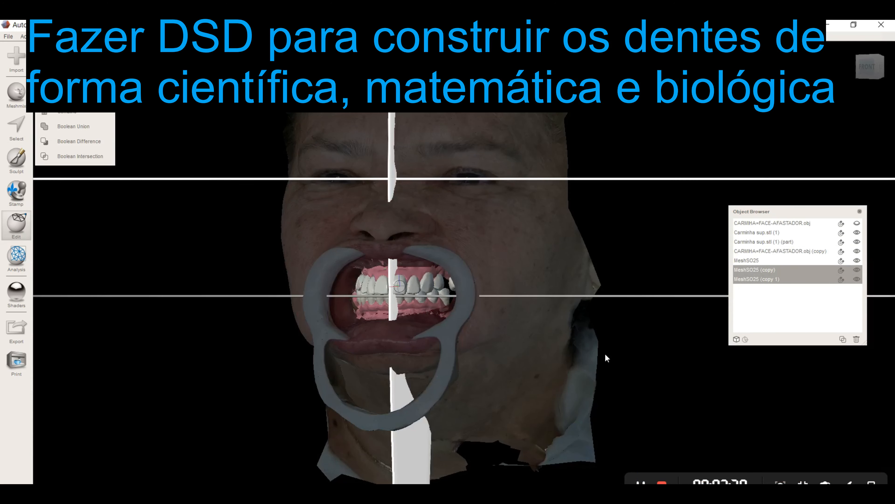
pyautogui.moveTo(398, 383); pyautogui.dragTo(582, 383, button='right')
pyautogui.press('t')
pyautogui.moveTo(383, 179); pyautogui.dragTo(402, 184)
pyautogui.moveTo(660, 285); pyautogui.dragTo(480, 282, button='right')
pyautogui.click(55, 260)
# Fine-tune the position of the lower horizontal guide bar across the teeth, and select the face scan
pyautogui.click(418, 296)
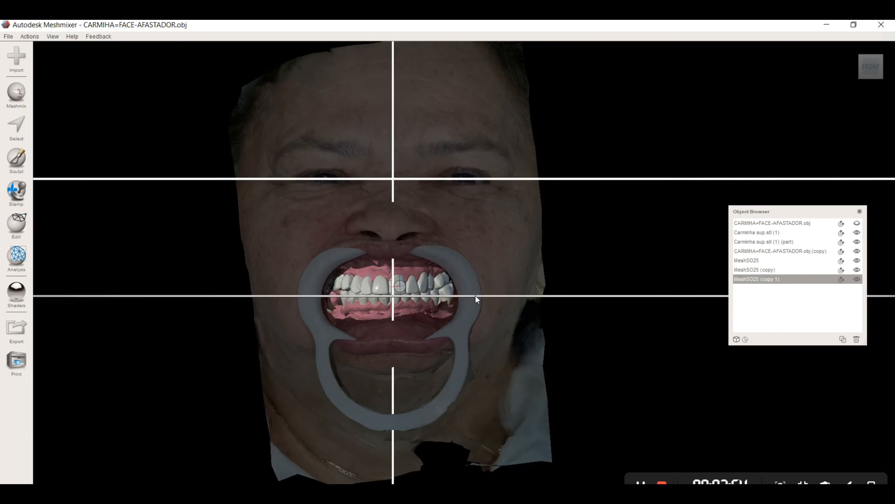
pyautogui.press('t')
pyautogui.moveTo(410, 269); pyautogui.dragTo(409, 270)
pyautogui.press('Return')
pyautogui.click(505, 377)
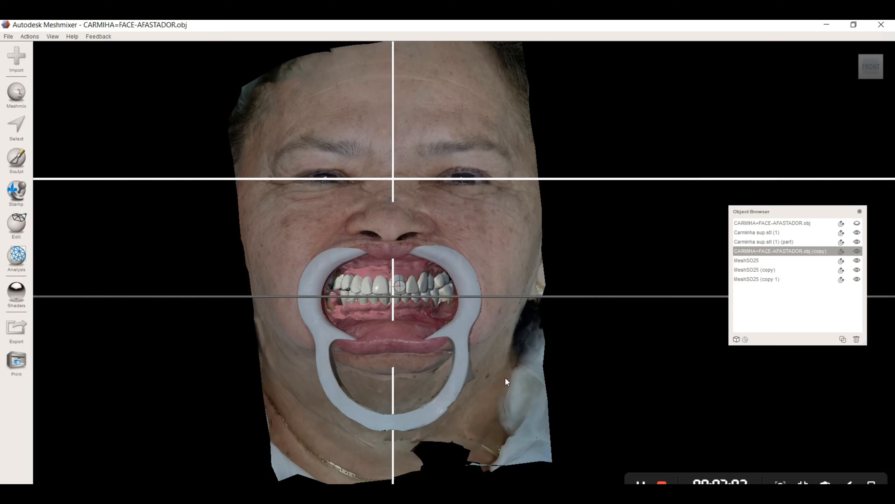
pyautogui.moveTo(505, 337)
pyautogui.mouseDown(button='right')
pyautogui.moveTo(574, 335)
pyautogui.moveTo(505, 336)
pyautogui.mouseUp(button='right')
pyautogui.scroll(3, 582, 323)
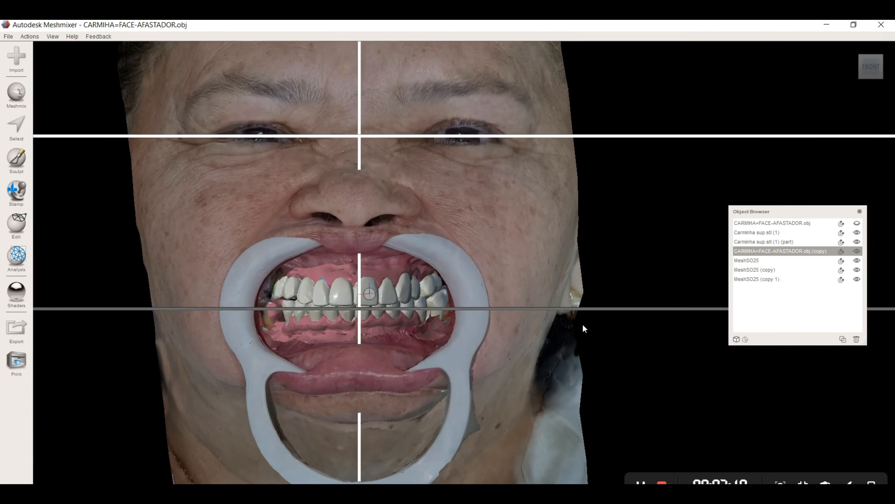
# Duplicate the vertical midline bar and shift the copy sideways to one side of the nose, using a 1 mm snap step
pyautogui.click(360, 109)
pyautogui.click(843, 339)
pyautogui.press('t')
pyautogui.moveTo(383, 136); pyautogui.dragTo(446, 156)
pyautogui.click(347, 196)
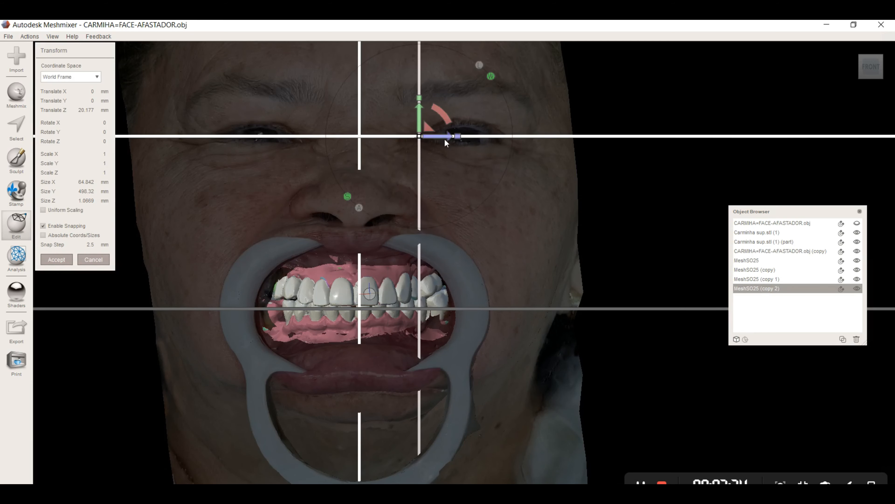
pyautogui.click(641, 481)
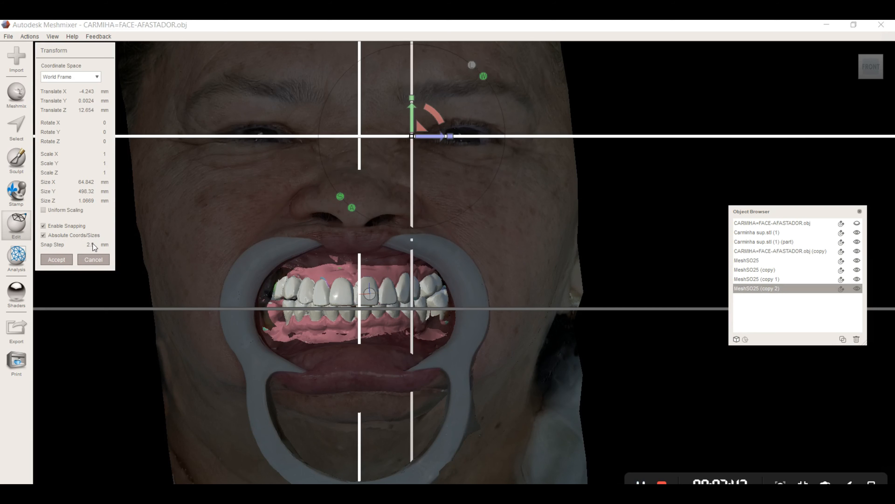
pyautogui.click(88, 244)
pyautogui.write('1')
pyautogui.moveTo(433, 136)
pyautogui.mouseDown()
pyautogui.moveTo(379, 141)
pyautogui.moveTo(430, 145)
pyautogui.mouseUp()
pyautogui.click(95, 259)
# Duplicate the vertical midline bar again and shift this copy to the opposite side of the nose, mirroring the first copy's distance
pyautogui.click(359, 116)
pyautogui.press('t')
pyautogui.click(62, 261)
pyautogui.click(359, 122)
pyautogui.hotkey('ctrl', 'd')
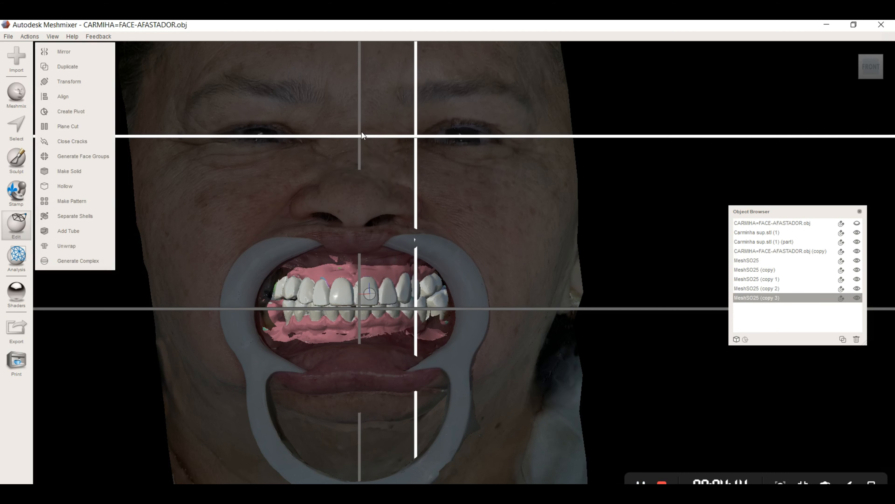
pyautogui.press('t')
pyautogui.moveTo(376, 137); pyautogui.dragTo(318, 137)
pyautogui.press('Return')
pyautogui.press('t')
pyautogui.press('Return')
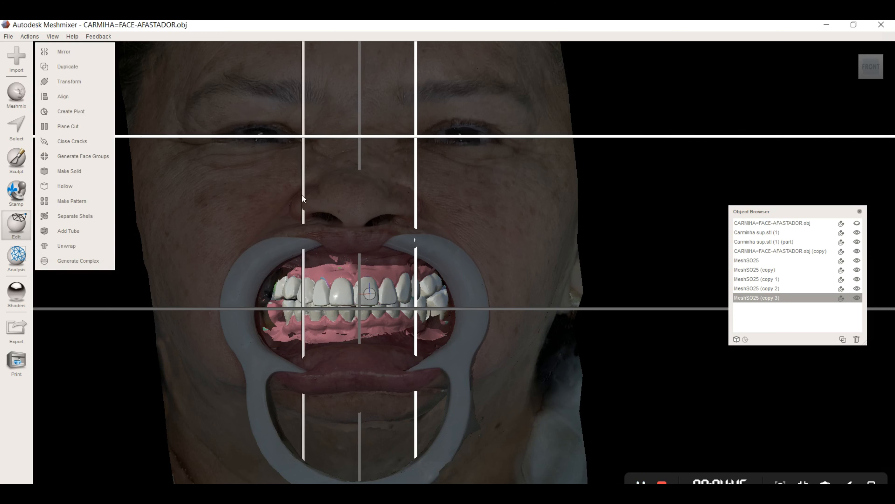
# Add the vertical midline bar and both horizontal guide bars to the selection
pyautogui.keyDown('shift'); pyautogui.click(358, 142); pyautogui.keyUp('shift')
pyautogui.keyDown('shift'); pyautogui.click(376, 136); pyautogui.keyUp('shift')
pyautogui.keyDown('shift'); pyautogui.click(442, 308); pyautogui.keyUp('shift')
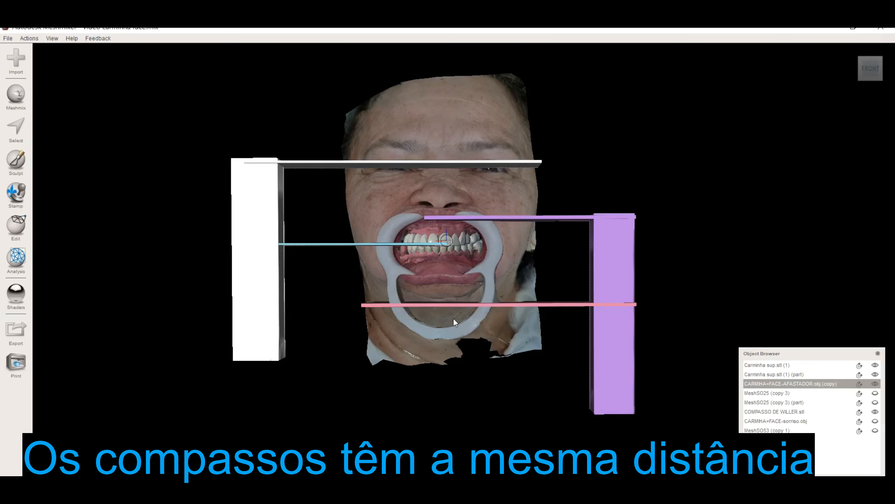
# Measure the vertical gap between the chin's lower edge and the pink compass bar with Units/Dimensions
pyautogui.moveTo(400, 320); pyautogui.dragTo(469, 321, button='right')
pyautogui.press('space')
pyautogui.press('c')
pyautogui.moveTo(401, 292)
pyautogui.keyDown('alt'); pyautogui.mouseDown(button='right')
pyautogui.moveTo(454, 292)
pyautogui.moveTo(415, 301)
pyautogui.mouseUp(button='right'); pyautogui.keyUp('alt')
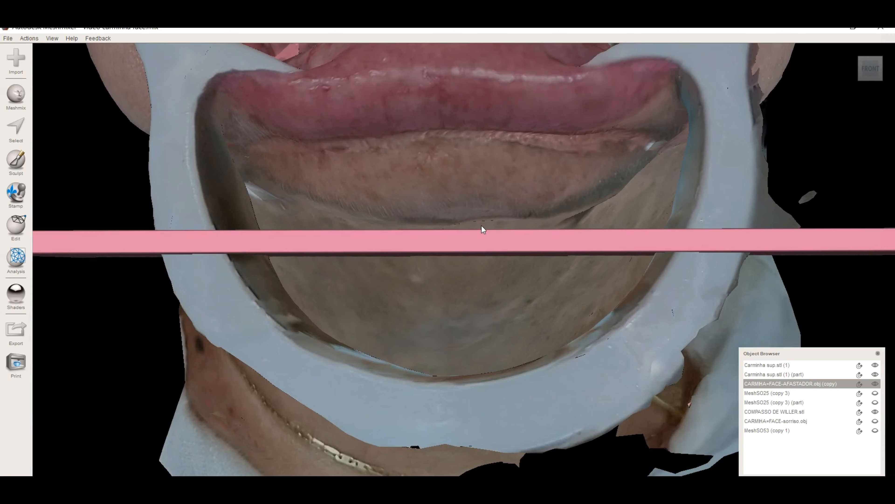
pyautogui.keyDown('alt'); pyautogui.moveTo(485, 220); pyautogui.dragTo(521, 338, button='right'); pyautogui.keyUp('alt')
pyautogui.press('u')
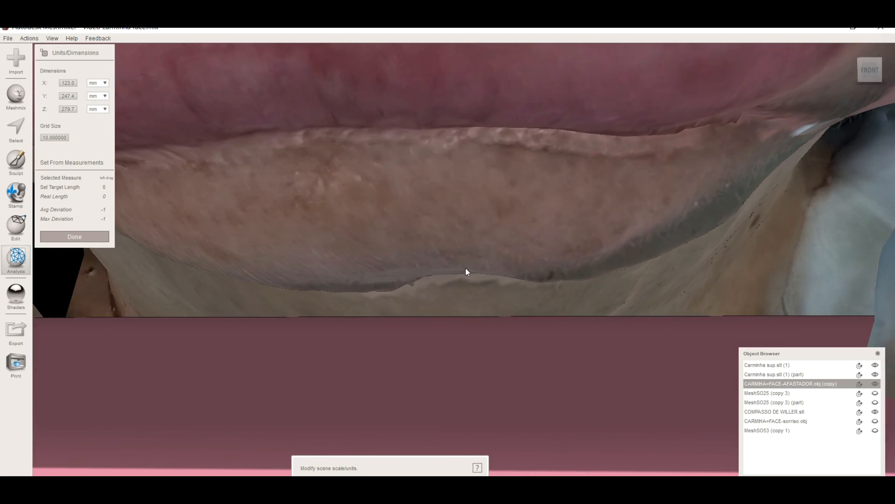
pyautogui.moveTo(465, 268); pyautogui.dragTo(469, 325)
pyautogui.moveTo(468, 325)
pyautogui.mouseDown(button='right')
pyautogui.moveTo(566, 326)
pyautogui.moveTo(474, 331)
pyautogui.mouseUp(button='right')
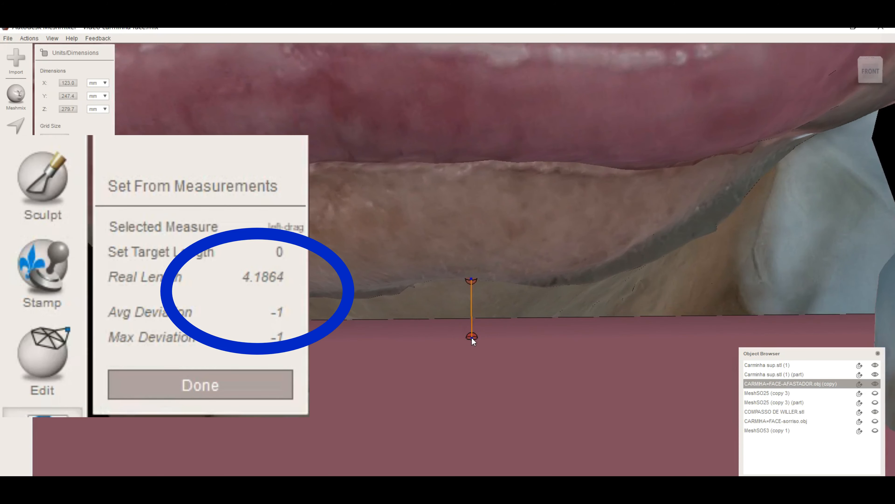
pyautogui.moveTo(497, 367); pyautogui.dragTo(443, 345, button='right')
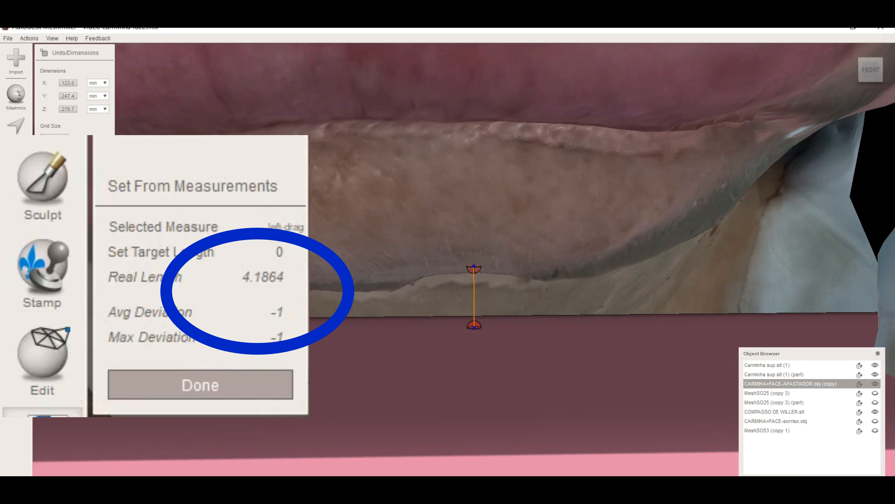
pyautogui.scroll(-6, 515, 359)
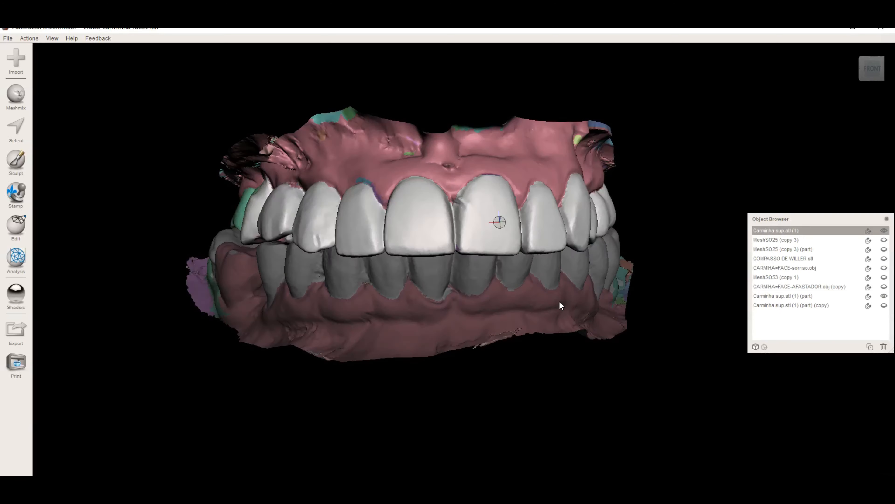
# Start a transform of the lower arch scan and set its snap step to 0.6 mm
pyautogui.click(560, 301)
pyautogui.moveTo(569, 301); pyautogui.dragTo(559, 302, button='right')
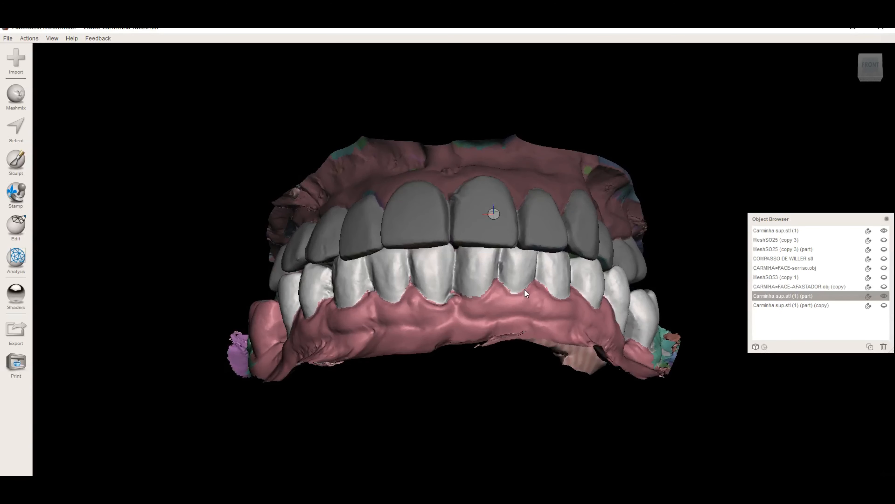
pyautogui.hotkey('ctrl', 't')
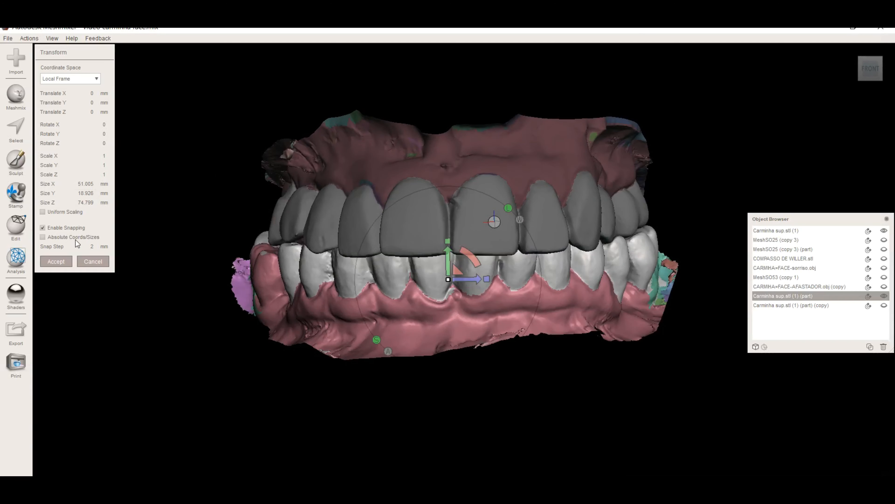
pyautogui.write('0.')
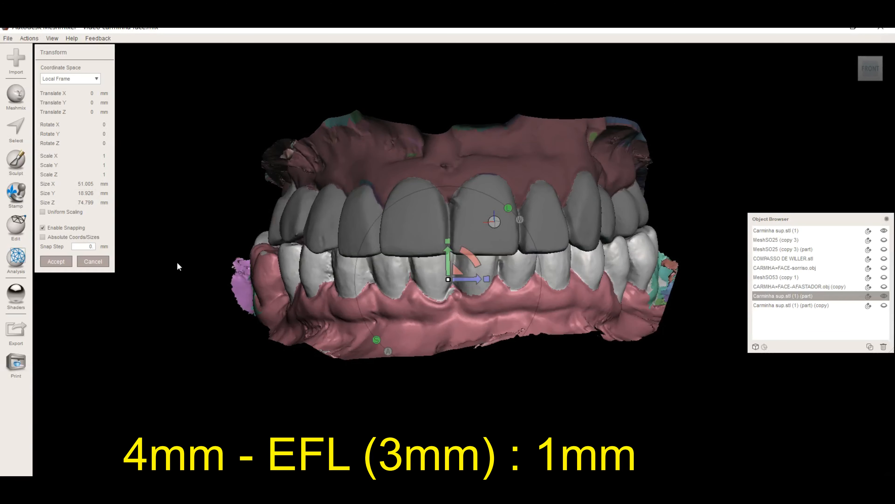
pyautogui.write('6')
pyautogui.moveTo(515, 229); pyautogui.dragTo(891, 108, button='right')
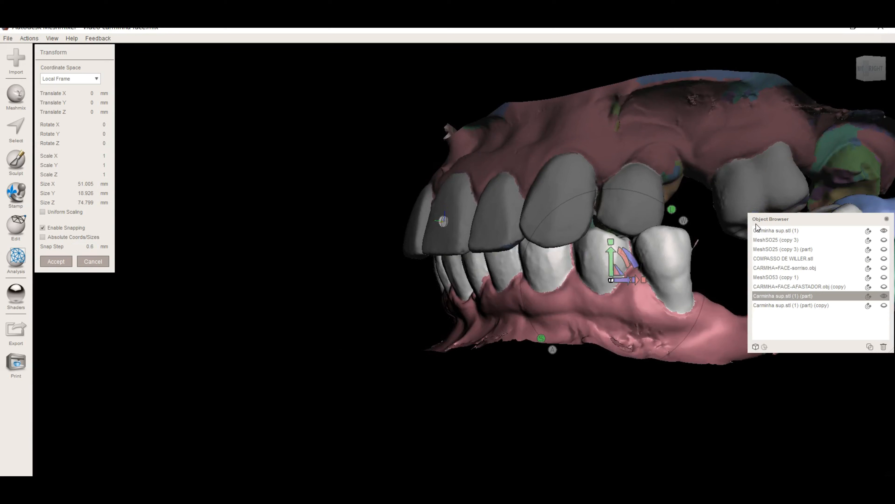
pyautogui.moveTo(377, 305); pyautogui.dragTo(478, 307, button='right')
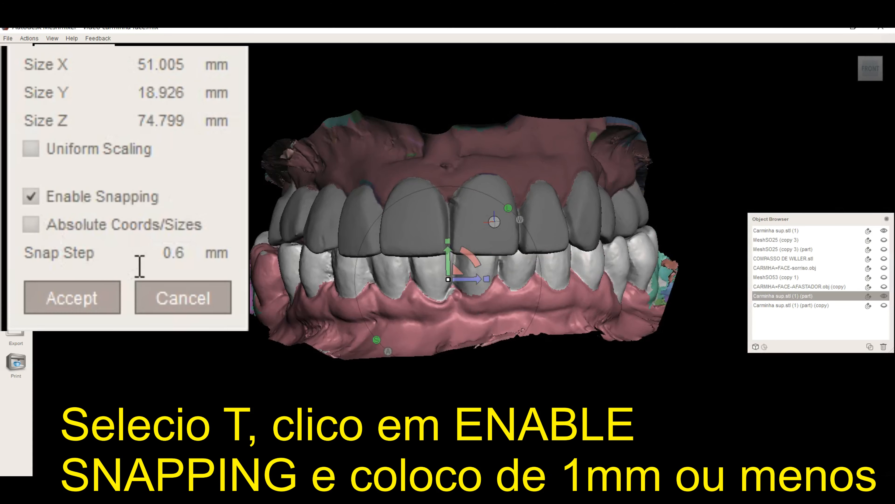
# Set the snap step to 0.7 mm, move the lower arch down with snapping, and accept the transform
pyautogui.moveTo(91, 249); pyautogui.dragTo(101, 250)
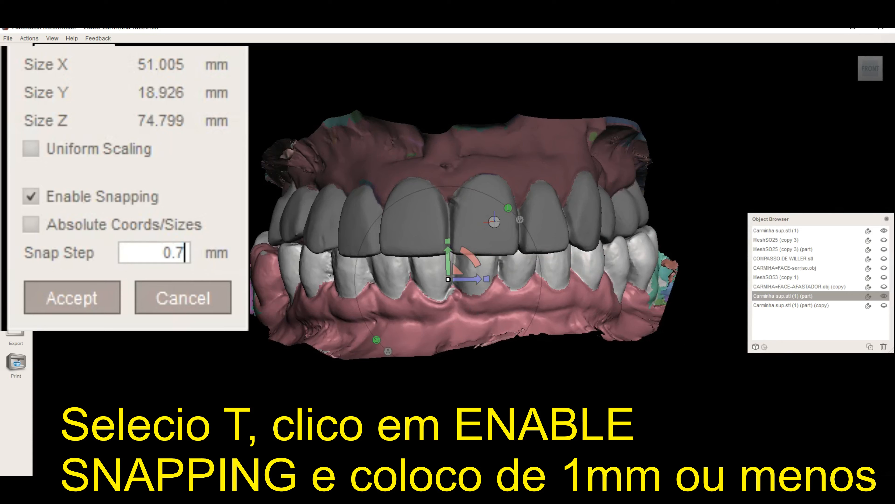
pyautogui.press('Return')
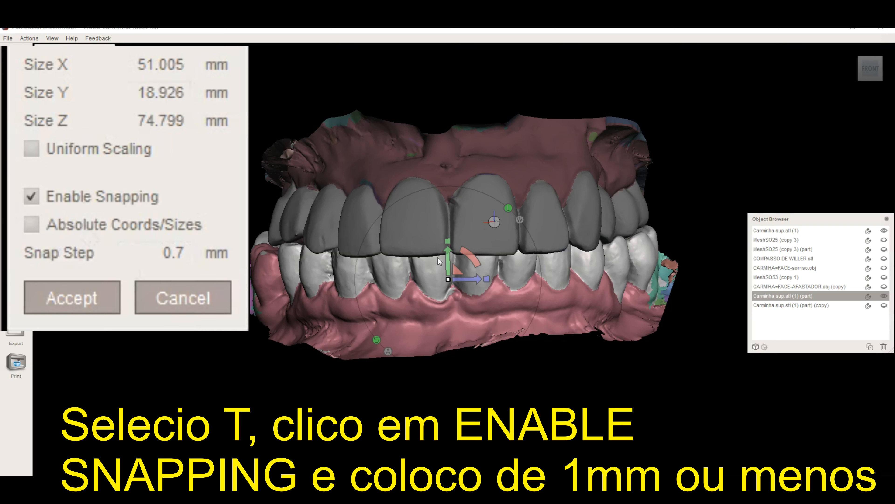
pyautogui.moveTo(449, 252); pyautogui.dragTo(450, 257)
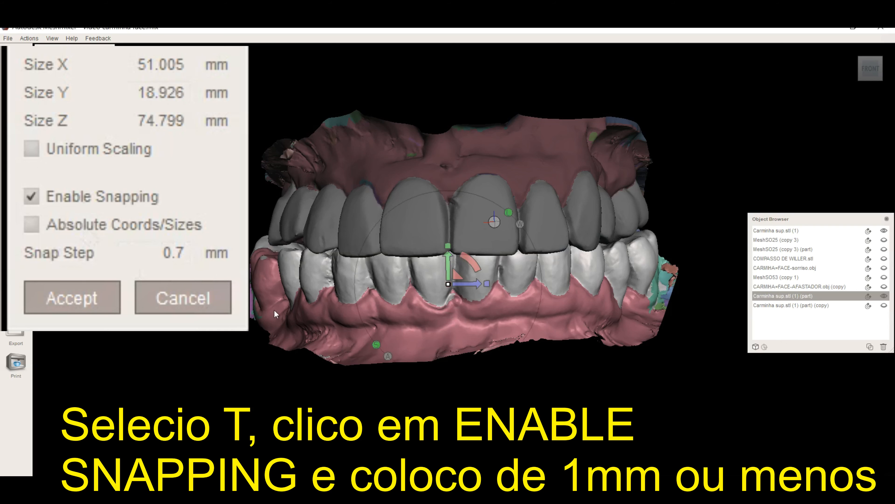
pyautogui.click(80, 310)
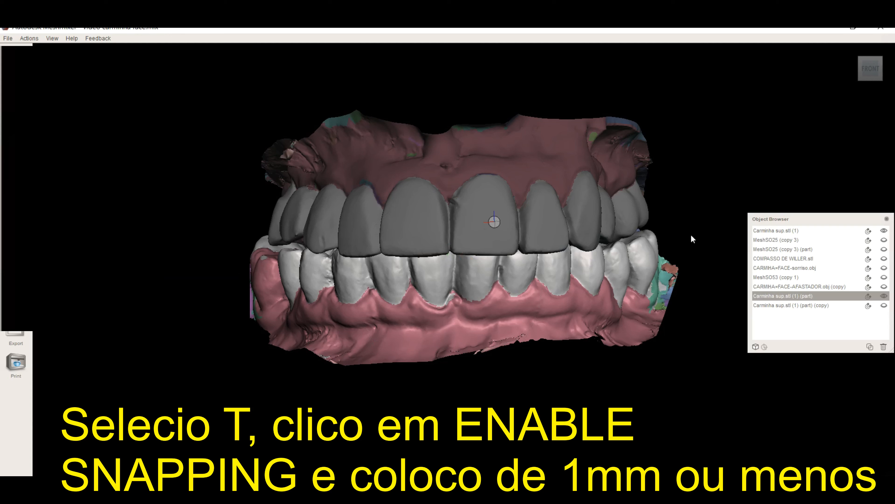
pyautogui.moveTo(710, 227); pyautogui.dragTo(658, 235, button='right')
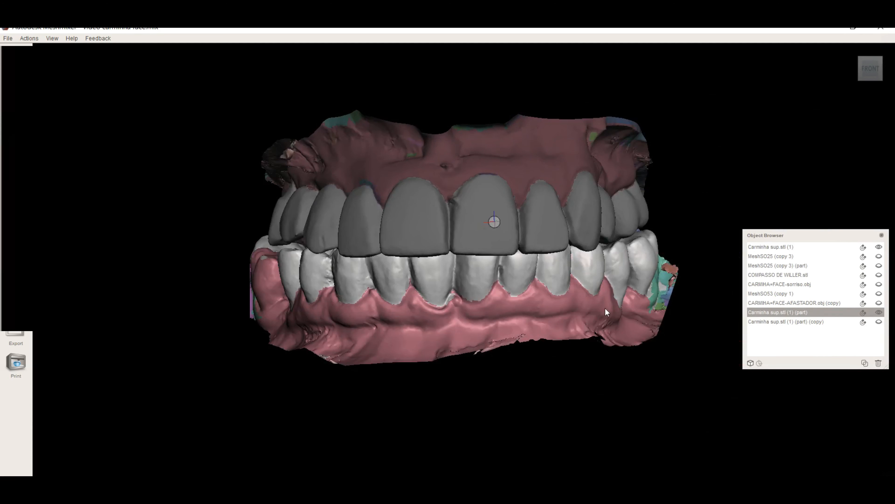
# Show the hidden lower arch copy and compare it from the side with the lowered arch
pyautogui.click(879, 322)
pyautogui.moveTo(611, 300); pyautogui.dragTo(655, 250, button='right')
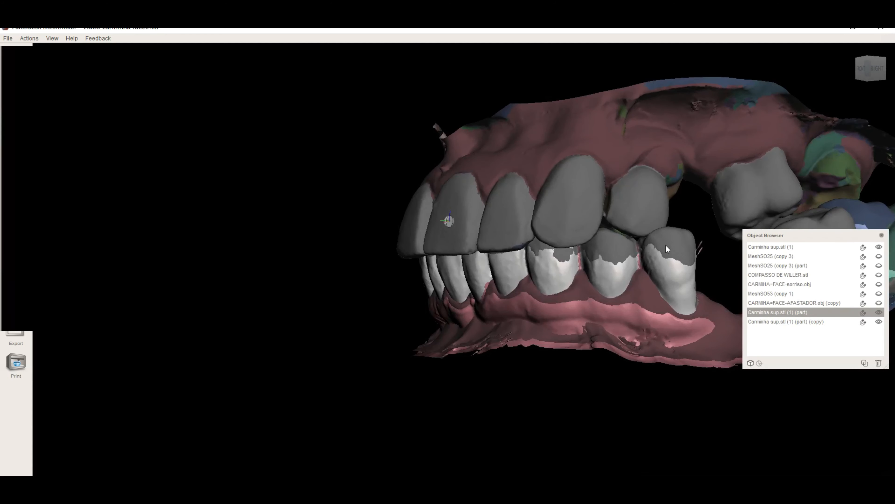
pyautogui.press('t')
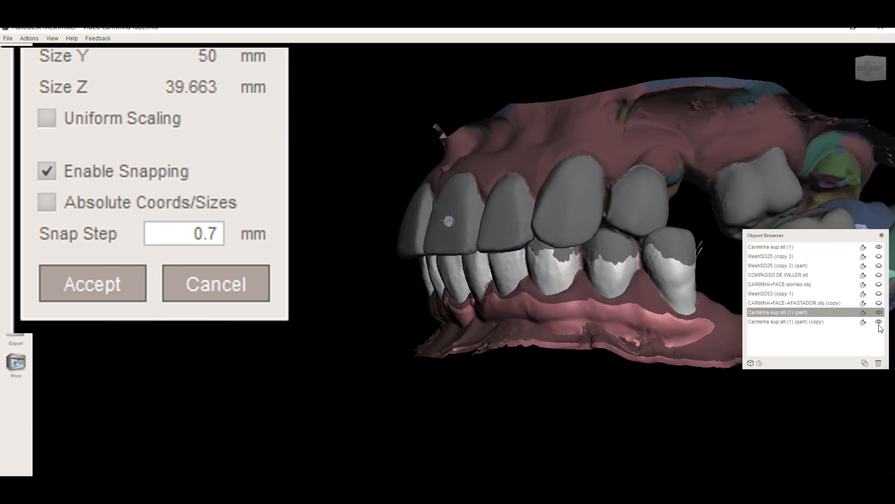
pyautogui.click(820, 323)
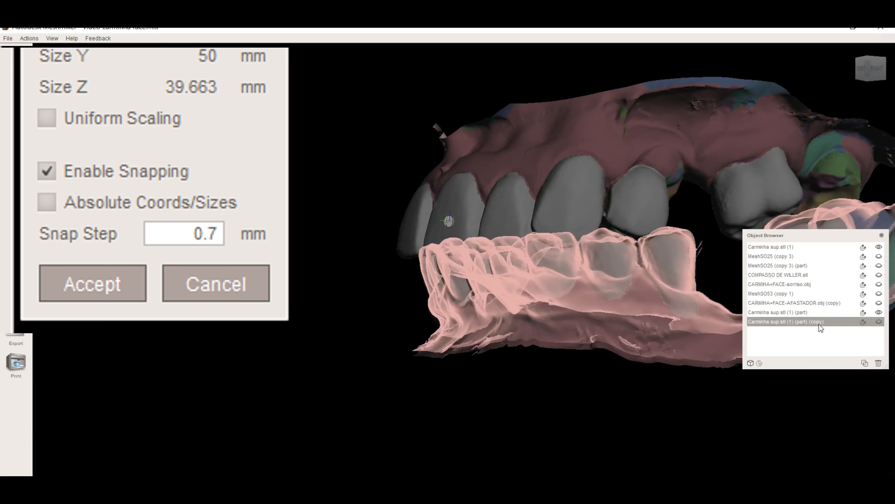
pyautogui.doubleClick(819, 323)
pyautogui.moveTo(617, 328); pyautogui.dragTo(593, 316)
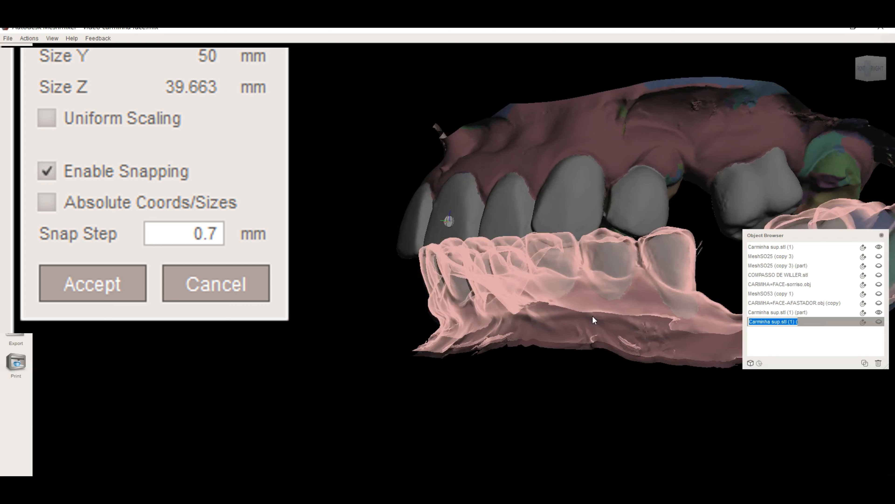
pyautogui.write('orig')
pyautogui.press('Escape')
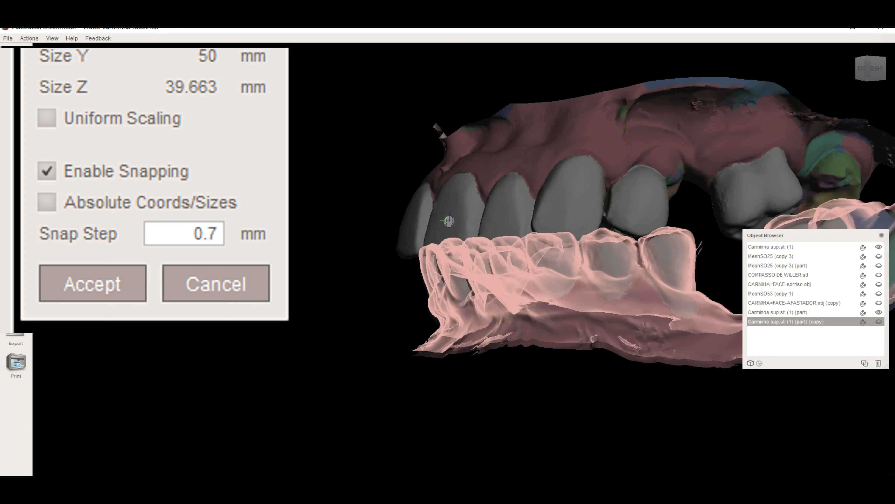
pyautogui.click(558, 319)
pyautogui.moveTo(611, 309); pyautogui.dragTo(670, 318, button='right')
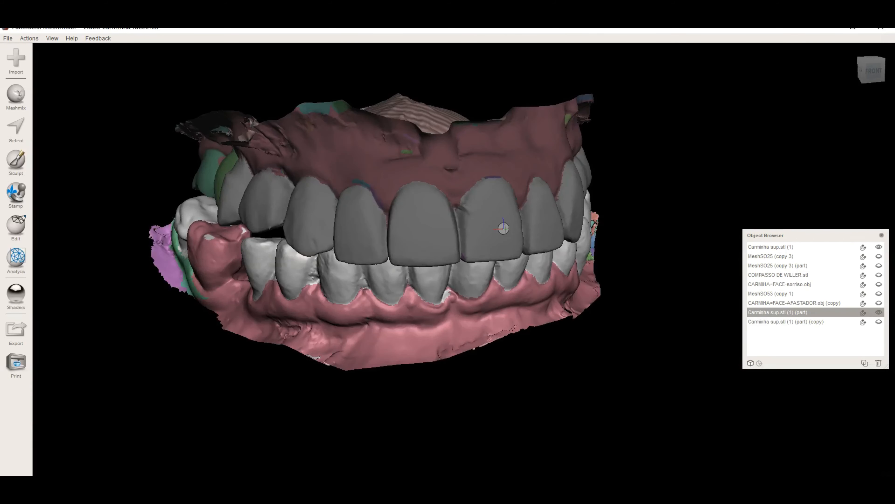
# Find the dentes folder through the system search and append its dentes INFERIORES arcada file to the Meshmixer scene
pyautogui.click(158, 473)
pyautogui.write('dentes')
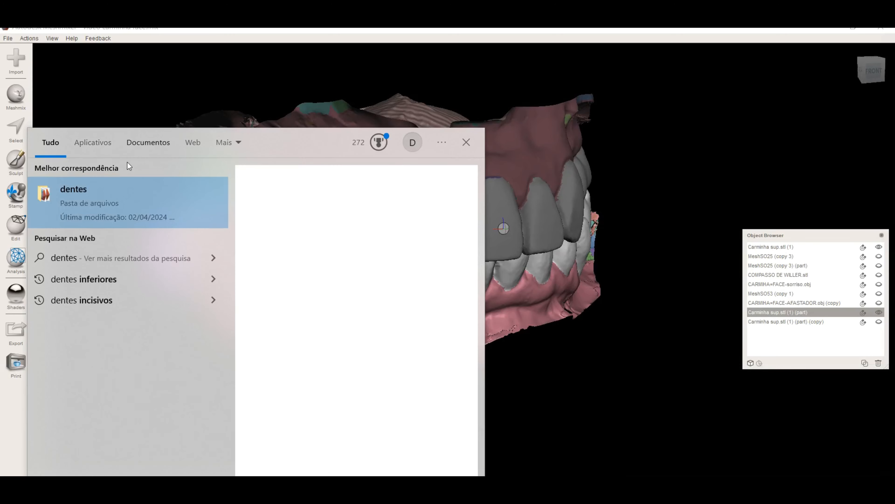
pyautogui.click(127, 198)
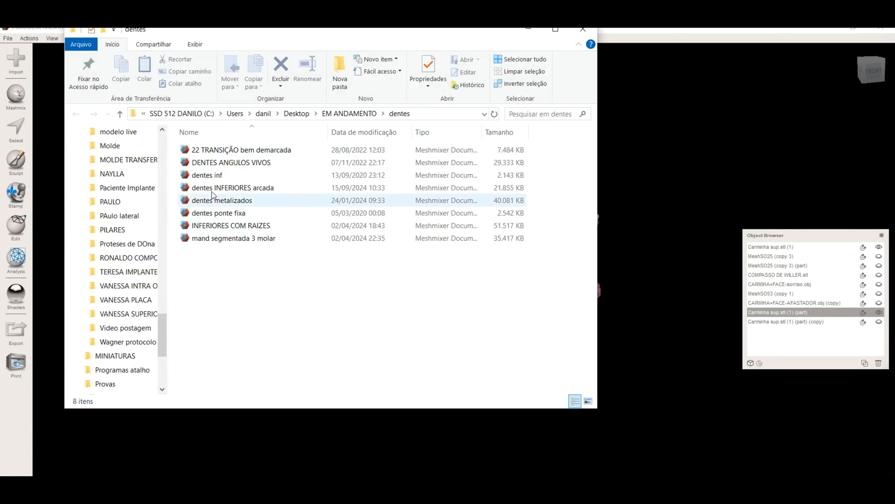
pyautogui.moveTo(226, 188); pyautogui.dragTo(652, 194)
pyautogui.click(627, 185)
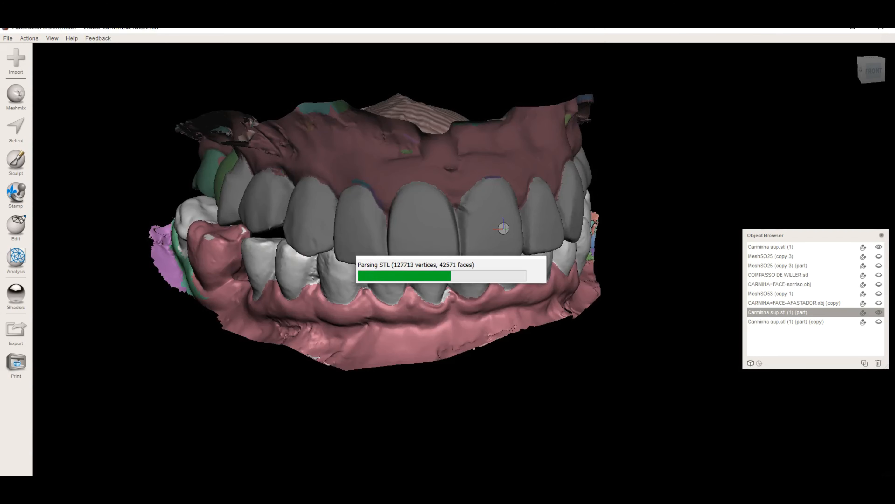
# Start transforming the library lower teeth in the world frame and rotate them 85 degrees about the vertical axis
pyautogui.moveTo(474, 300); pyautogui.dragTo(437, 249, button='right')
pyautogui.press('t')
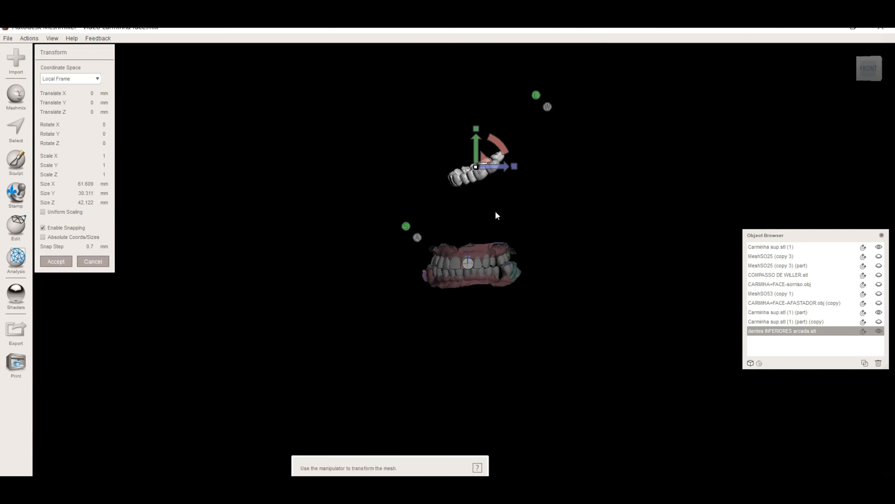
pyautogui.click(546, 108)
pyautogui.moveTo(541, 116); pyautogui.dragTo(500, 179, button='right')
pyautogui.moveTo(500, 179); pyautogui.dragTo(436, 141)
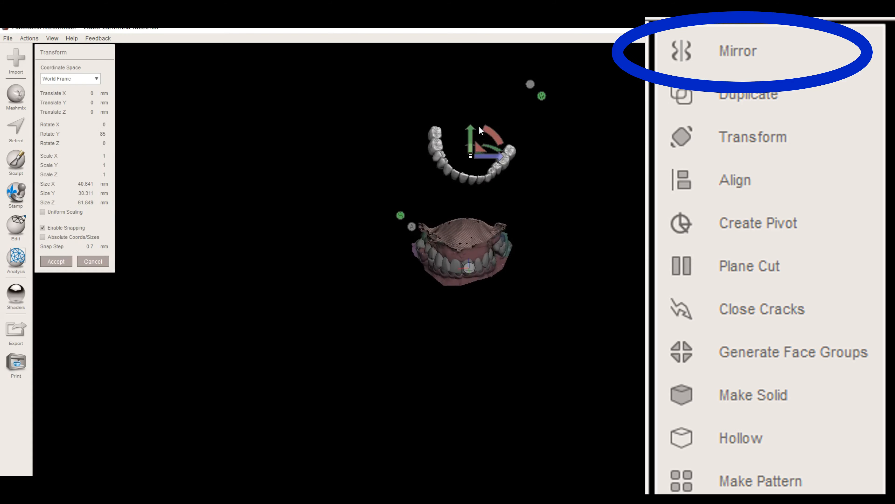
# Lower the library teeth 71.4 mm, tilt them onto the scanned lower arch, and accept the transform
pyautogui.moveTo(480, 126); pyautogui.dragTo(465, 257)
pyautogui.moveTo(399, 265); pyautogui.dragTo(364, 246, button='right')
pyautogui.moveTo(523, 257)
pyautogui.mouseDown()
pyautogui.moveTo(528, 264)
pyautogui.moveTo(505, 255)
pyautogui.mouseUp()
pyautogui.moveTo(559, 282)
pyautogui.mouseDown(button='right')
pyautogui.moveTo(582, 293)
pyautogui.moveTo(564, 297)
pyautogui.mouseUp(button='right')
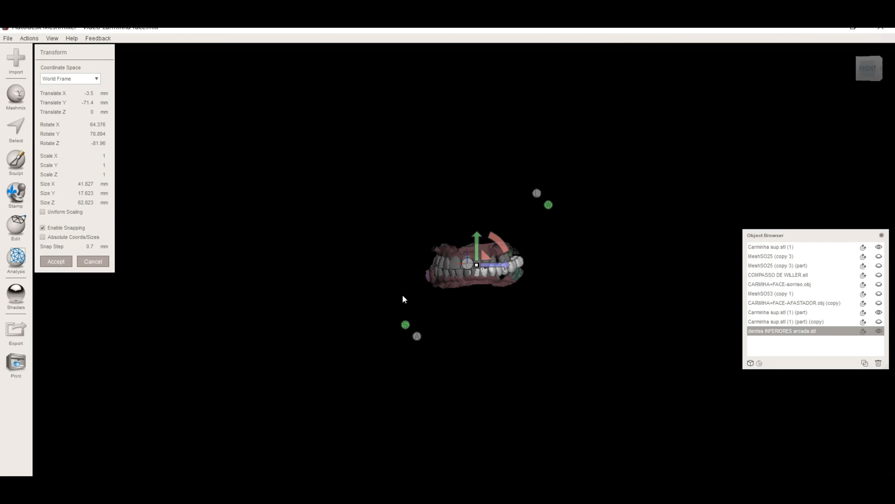
pyautogui.scroll(5, 550, 405)
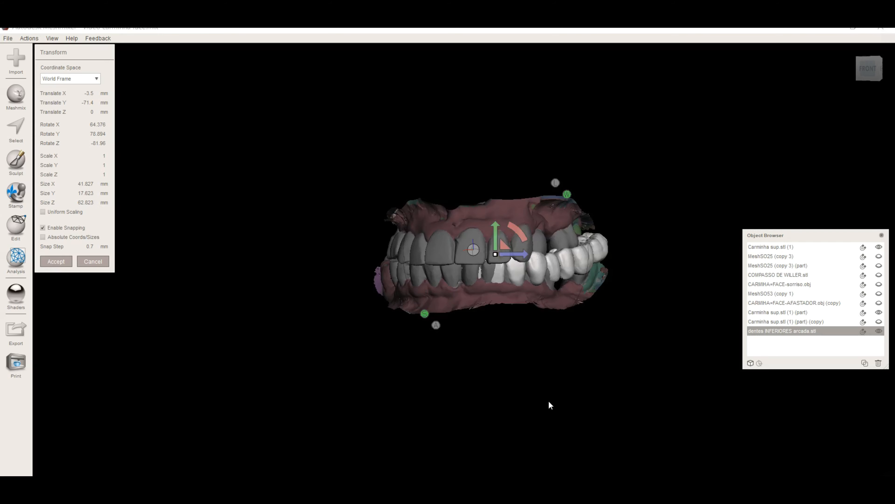
pyautogui.click(56, 262)
# Align the library arch over the scan from above with about -0.79 degrees Y rotation, -1.35 mm X and -5.85 mm Z shifts
pyautogui.moveTo(445, 246); pyautogui.dragTo(476, 274, button='right')
pyautogui.moveTo(476, 274); pyautogui.dragTo(465, 282, button='middle')
pyautogui.press('t')
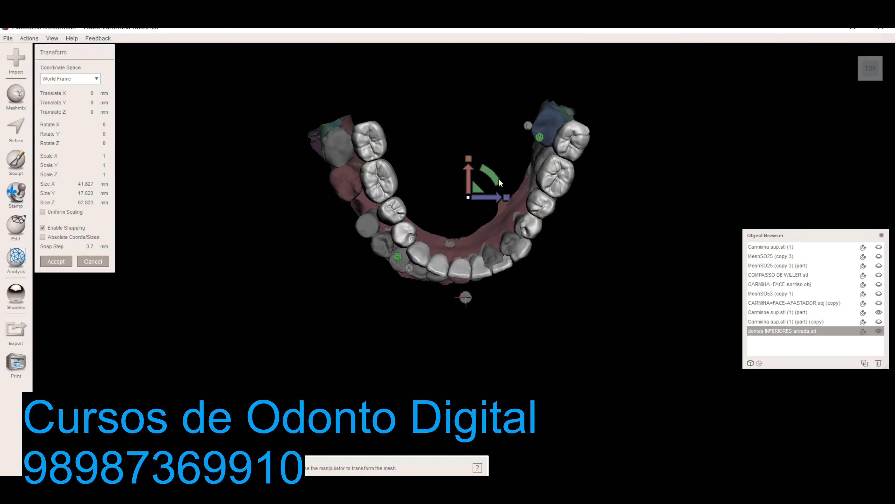
pyautogui.moveTo(499, 178); pyautogui.dragTo(497, 177)
pyautogui.moveTo(487, 198); pyautogui.dragTo(453, 197)
pyautogui.moveTo(452, 197)
pyautogui.mouseDown(button='right')
pyautogui.moveTo(470, 150)
pyautogui.moveTo(468, 190)
pyautogui.mouseUp(button='right')
pyautogui.moveTo(469, 178); pyautogui.dragTo(472, 180)
pyautogui.moveTo(465, 366); pyautogui.dragTo(431, 300, button='right')
pyautogui.scroll(3, 443, 315)
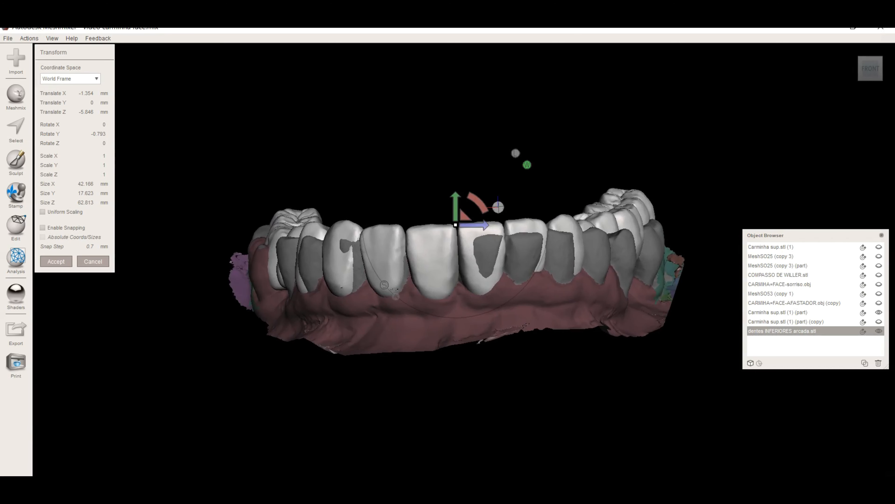
# Select the patient's left half of the library lower teeth and delete it
pyautogui.press('s')
pyautogui.moveTo(487, 358)
pyautogui.mouseDown()
pyautogui.moveTo(668, 369)
pyautogui.moveTo(649, 350)
pyautogui.mouseUp()
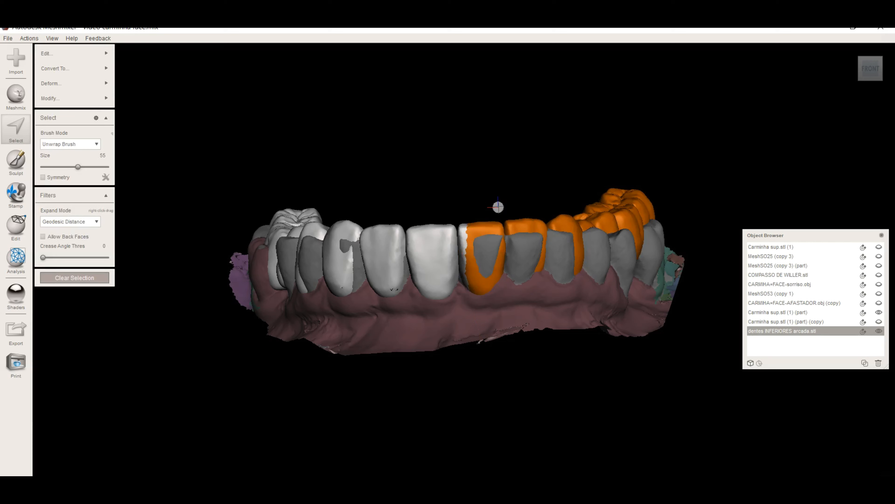
pyautogui.press('e')
pyautogui.moveTo(554, 358); pyautogui.dragTo(453, 291, button='right')
pyautogui.press('Delete')
pyautogui.click(433, 273)
pyautogui.click(101, 277)
pyautogui.moveTo(314, 247); pyautogui.dragTo(316, 278, button='right')
# Separate the remaining central incisor from the library arch into its own object
pyautogui.press('s')
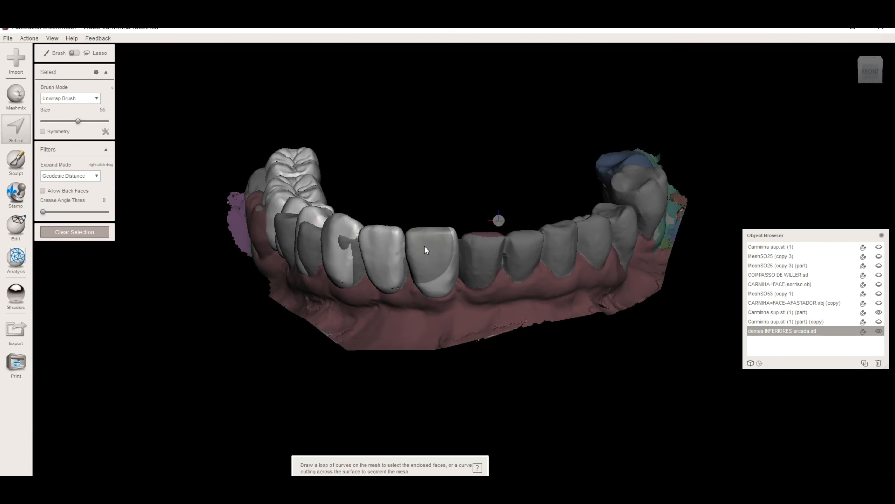
pyautogui.click(425, 247)
pyautogui.press('e')
pyautogui.press('y')
pyautogui.click(432, 275)
# Give the separated central incisor a see-through shader and tilt it in side view to match the scanned tooth
pyautogui.moveTo(432, 275); pyautogui.dragTo(503, 267, button='right')
pyautogui.press('t')
pyautogui.click(20, 303)
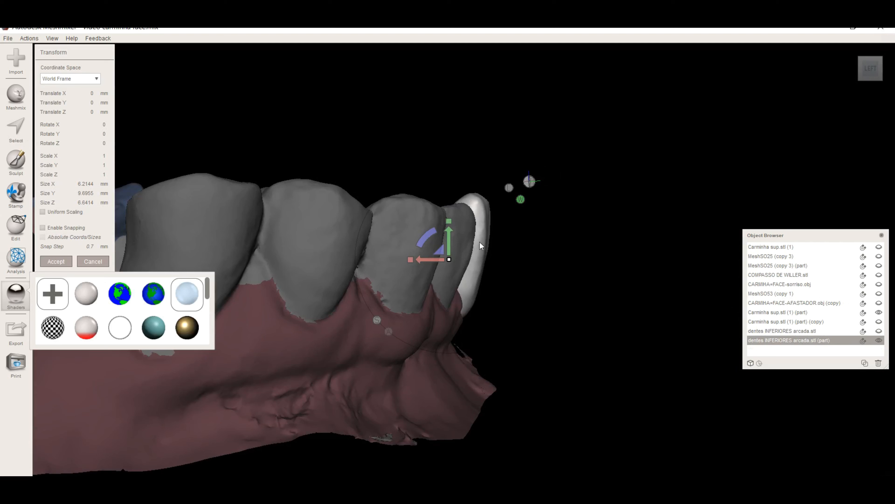
pyautogui.moveTo(428, 234); pyautogui.dragTo(423, 239)
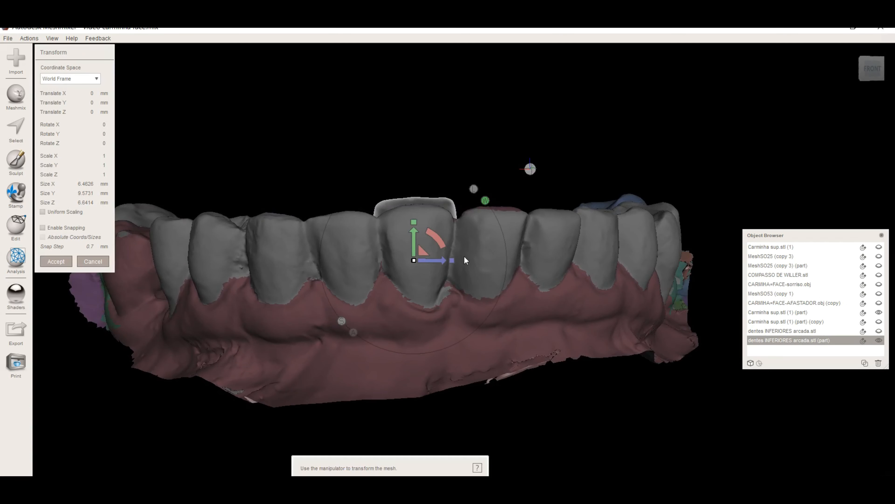
# Narrow the central incisor to a Z scale of about 0.934 and shift it sideways about 0.04 mm
pyautogui.moveTo(442, 262); pyautogui.dragTo(419, 246)
pyautogui.click(16, 294)
pyautogui.moveTo(419, 247); pyautogui.dragTo(433, 455, button='right')
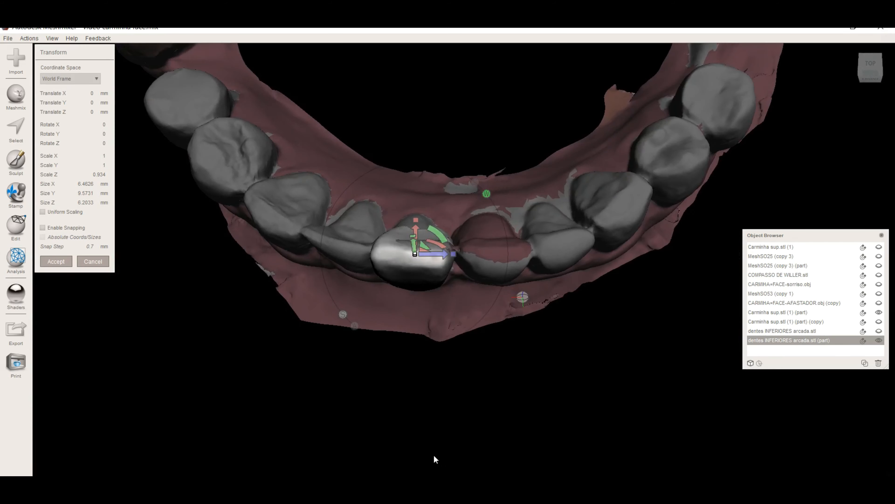
pyautogui.moveTo(442, 256); pyautogui.dragTo(445, 255)
pyautogui.moveTo(443, 255); pyautogui.dragTo(457, 165, button='right')
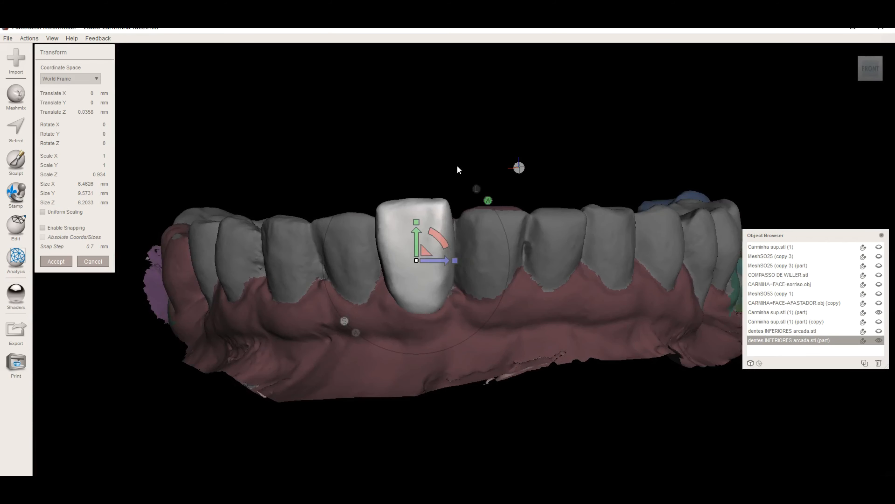
# Rotate the central incisor slightly in front view, fine-tune its position from the side, and accept the transform
pyautogui.moveTo(438, 236)
pyautogui.mouseDown()
pyautogui.moveTo(445, 258)
pyautogui.moveTo(446, 245)
pyautogui.mouseUp()
pyautogui.moveTo(446, 247); pyautogui.dragTo(604, 294, button='right')
pyautogui.moveTo(429, 271); pyautogui.dragTo(433, 271)
pyautogui.moveTo(652, 283); pyautogui.dragTo(523, 276, button='right')
pyautogui.click(55, 261)
# Show the library arch, separate its lateral incisor into a new object, and hide the remaining arch
pyautogui.click(879, 331)
pyautogui.click(352, 263)
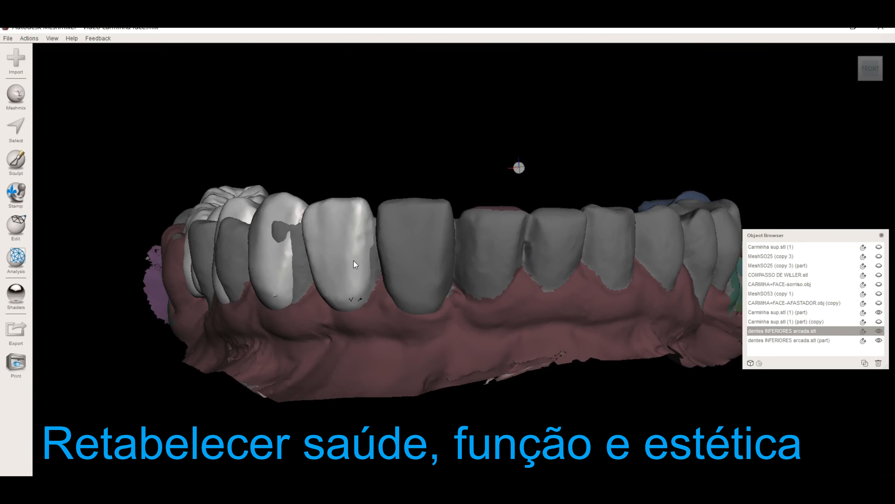
pyautogui.press('s')
pyautogui.doubleClick(352, 267)
pyautogui.press('y')
pyautogui.click(750, 329)
pyautogui.click(879, 331)
pyautogui.click(344, 254)
# Shift the lateral incisor beside the central one, lower it slightly against the smile face scan, and hide the face
pyautogui.moveTo(349, 254); pyautogui.dragTo(359, 402, button='right')
pyautogui.press('t')
pyautogui.moveTo(352, 246); pyautogui.dragTo(362, 246)
pyautogui.moveTo(363, 388); pyautogui.dragTo(365, 262, button='right')
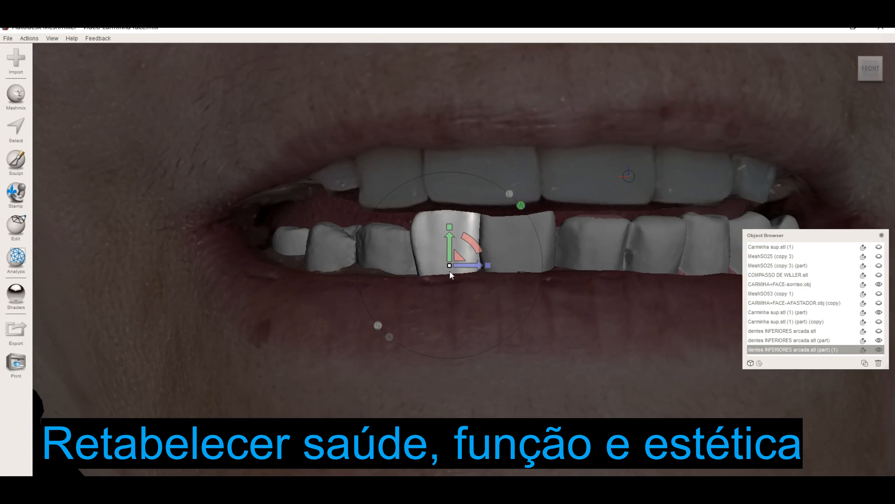
pyautogui.moveTo(451, 240); pyautogui.dragTo(449, 242)
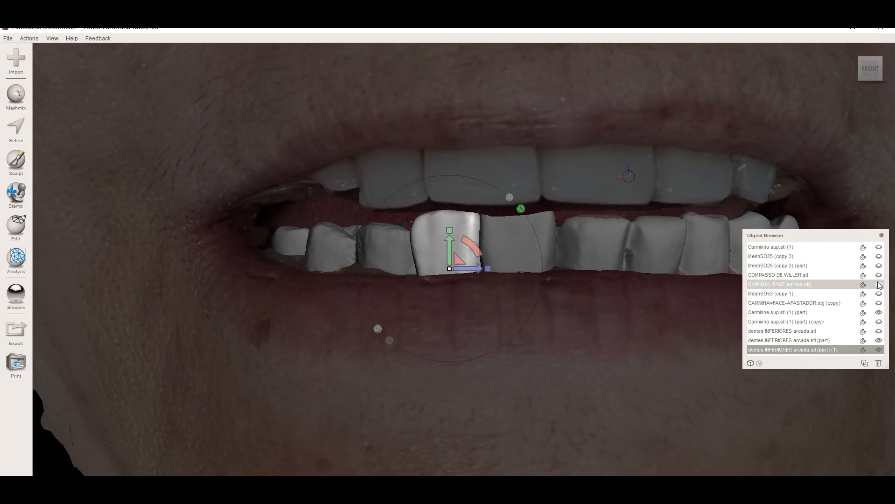
pyautogui.click(879, 284)
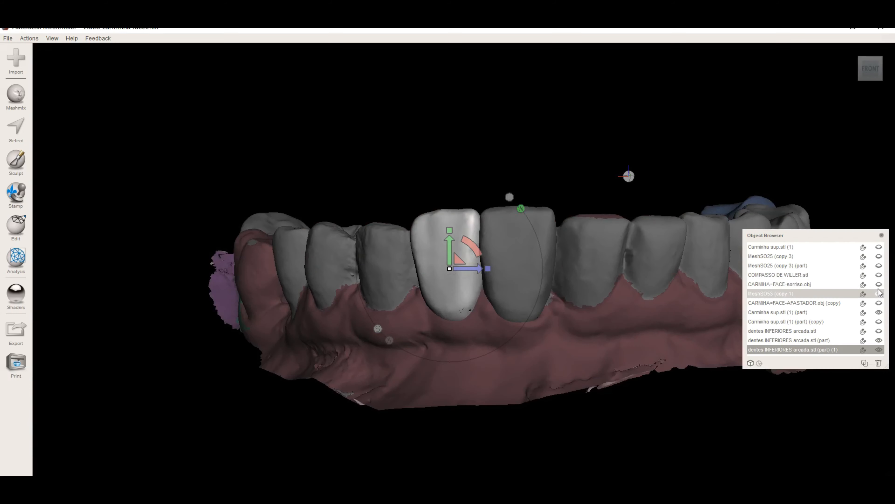
# Show the upper arch scan and nudge the lateral incisor to suit its relation with the upper teeth
pyautogui.click(878, 247)
pyautogui.moveTo(522, 226); pyautogui.dragTo(572, 281, button='right')
pyautogui.scroll(8, 534, 268)
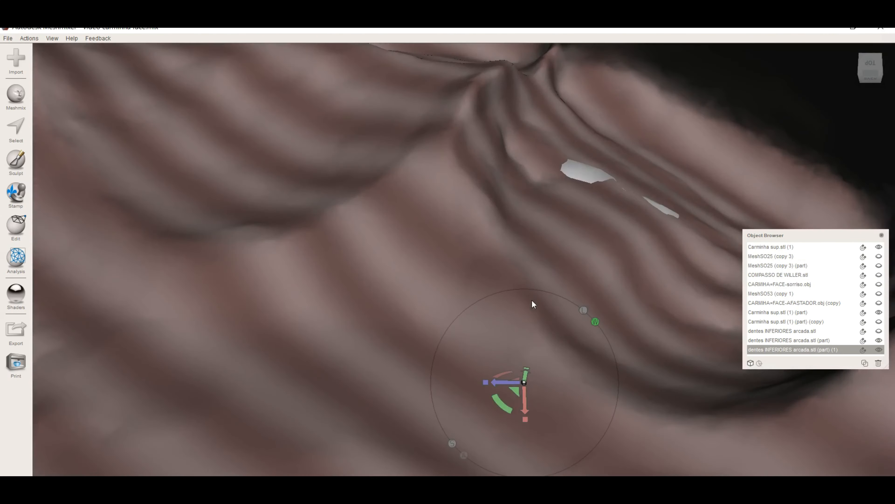
pyautogui.moveTo(580, 364); pyautogui.dragTo(562, 378, button='right')
pyautogui.moveTo(530, 365); pyautogui.dragTo(530, 367)
pyautogui.scroll(-8, 624, 215)
pyautogui.moveTo(525, 254); pyautogui.dragTo(492, 409, button='right')
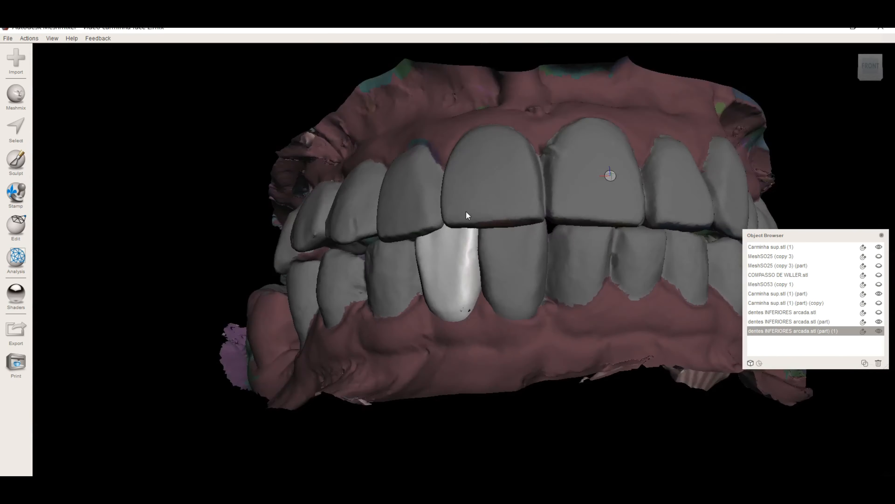
pyautogui.moveTo(465, 214)
pyautogui.mouseDown(button='right')
pyautogui.moveTo(458, 208)
pyautogui.moveTo(379, 243)
pyautogui.moveTo(511, 250)
pyautogui.moveTo(540, 315)
pyautogui.moveTo(535, 437)
pyautogui.moveTo(537, 229)
pyautogui.mouseUp(button='right')
pyautogui.press('space')
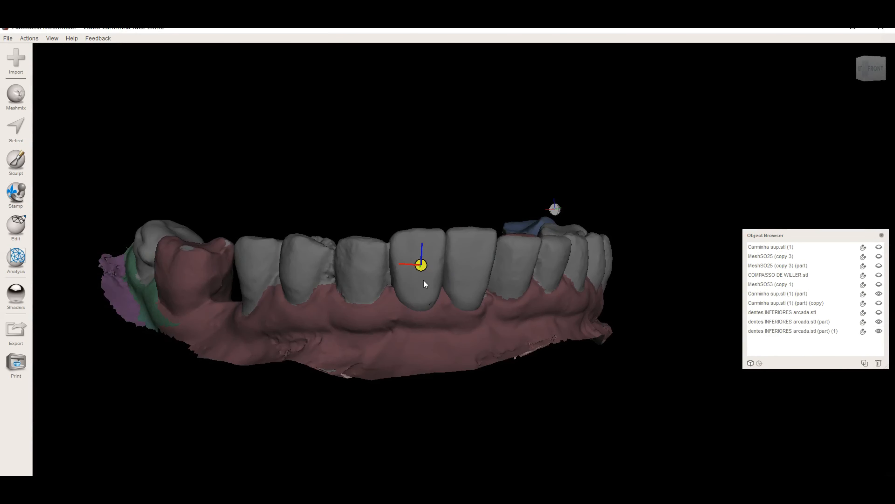
# Reposition and rotate the pivot on the lateral incisor using the local frame
pyautogui.moveTo(424, 280); pyautogui.dragTo(415, 323, button='right')
pyautogui.moveTo(422, 264); pyautogui.dragTo(421, 257)
pyautogui.click(481, 200)
pyautogui.moveTo(395, 294); pyautogui.dragTo(401, 299)
pyautogui.moveTo(414, 277); pyautogui.dragTo(408, 135, button='right')
pyautogui.moveTo(397, 241); pyautogui.dragTo(399, 243)
pyautogui.press('a')
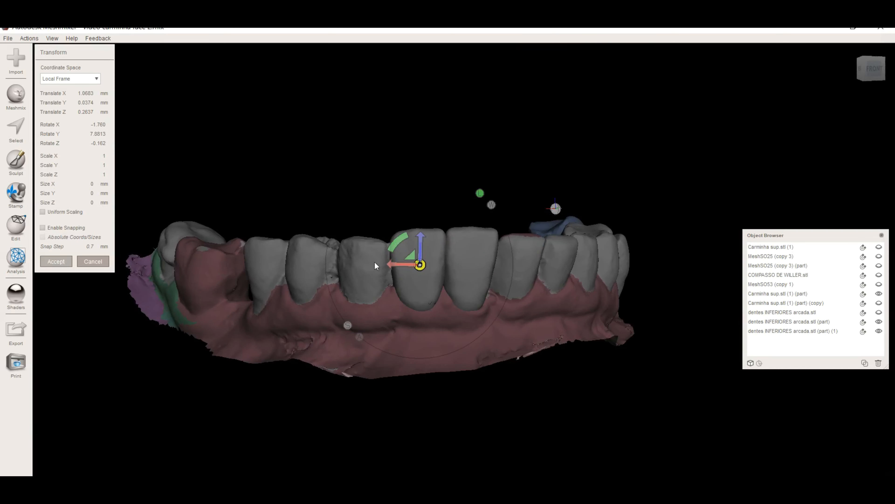
# Adjust the lateral incisor sideways beside the central incisor and accept the transform
pyautogui.press('t')
pyautogui.moveTo(452, 272); pyautogui.dragTo(441, 272)
pyautogui.moveTo(455, 275); pyautogui.dragTo(480, 254, button='right')
pyautogui.click(58, 261)
# Mirror the central incisor across the midline and separate the mirrored tooth into its own object
pyautogui.click(480, 254)
pyautogui.click(16, 226)
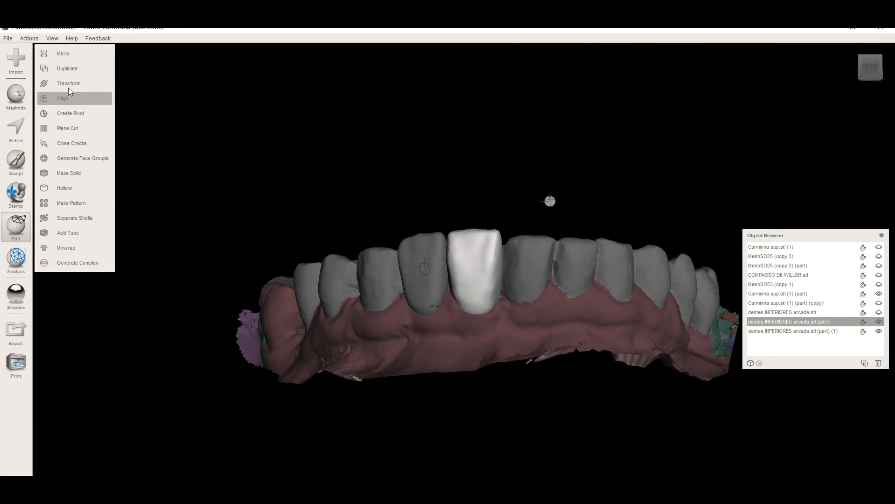
pyautogui.click(74, 54)
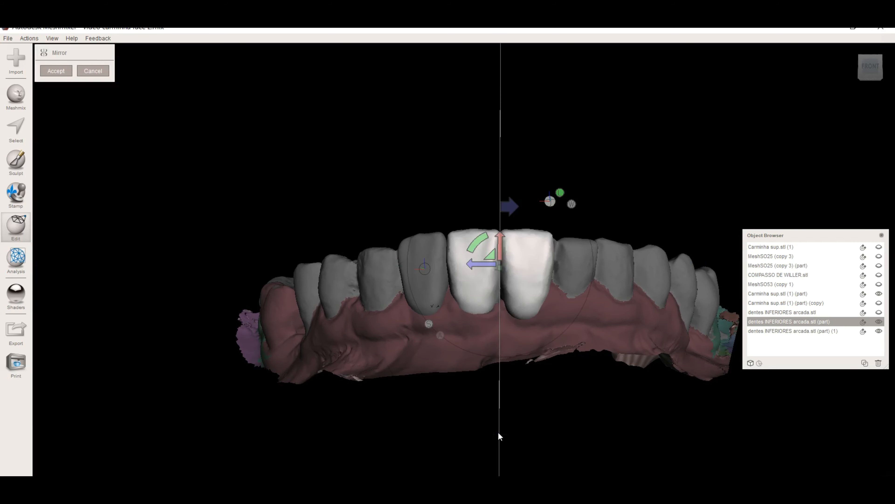
pyautogui.click(56, 71)
pyautogui.press('s')
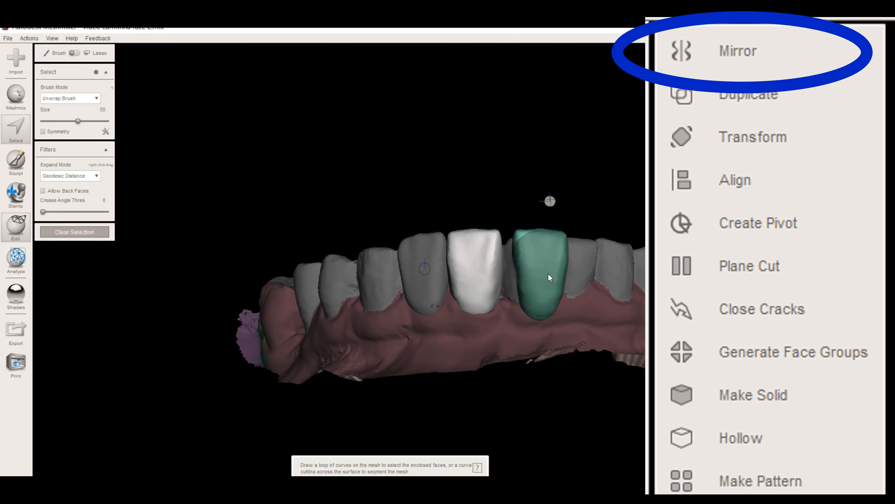
pyautogui.doubleClick(554, 293)
pyautogui.press('y')
# Move the mirrored central incisor about -1.05 mm along Z and 0.05 mm along X over its scanned tooth
pyautogui.press('t')
pyautogui.moveTo(568, 278); pyautogui.dragTo(557, 277)
pyautogui.moveTo(585, 201); pyautogui.dragTo(563, 379, button='right')
pyautogui.moveTo(576, 279); pyautogui.dragTo(538, 299, button='right')
pyautogui.press('w')
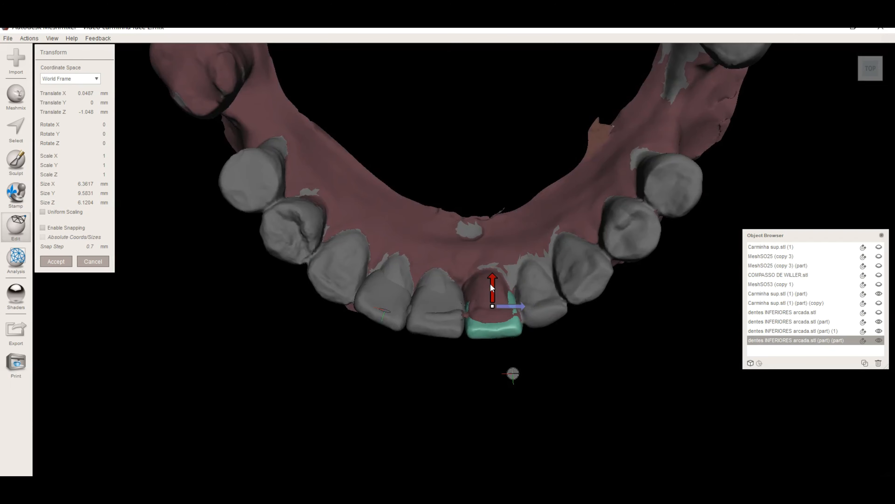
pyautogui.moveTo(490, 283)
pyautogui.mouseDown(button='right')
pyautogui.moveTo(526, 195)
pyautogui.moveTo(590, 266)
pyautogui.moveTo(470, 233)
pyautogui.mouseUp(button='right')
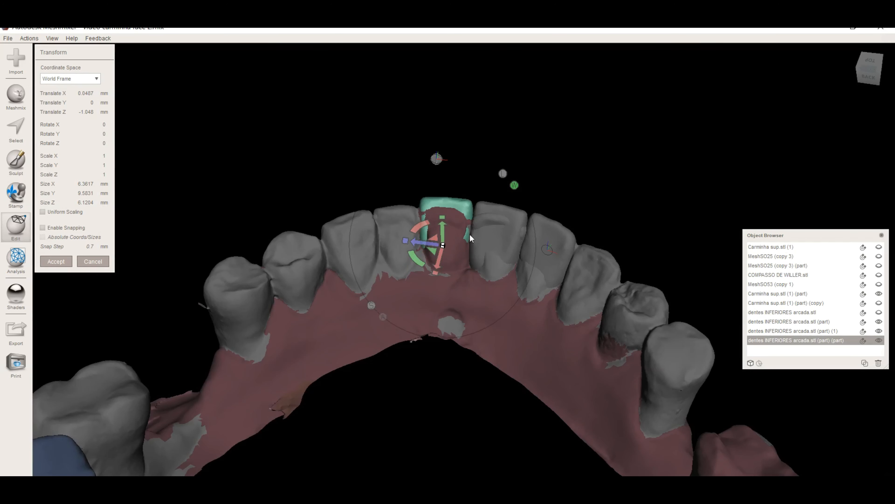
pyautogui.scroll(5, 494, 233)
pyautogui.moveTo(398, 190); pyautogui.dragTo(268, 151, button='right')
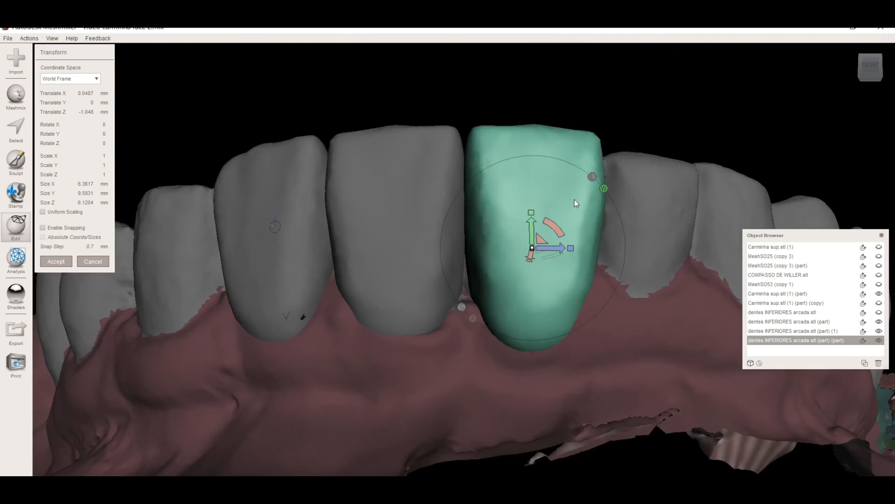
# Bring the mirrored incisor's X translation to about 0.14 mm and apply the see-through shader to it
pyautogui.moveTo(575, 200); pyautogui.dragTo(578, 144, button='right')
pyautogui.moveTo(529, 218); pyautogui.dragTo(528, 220)
pyautogui.moveTo(529, 222); pyautogui.dragTo(682, 255, button='right')
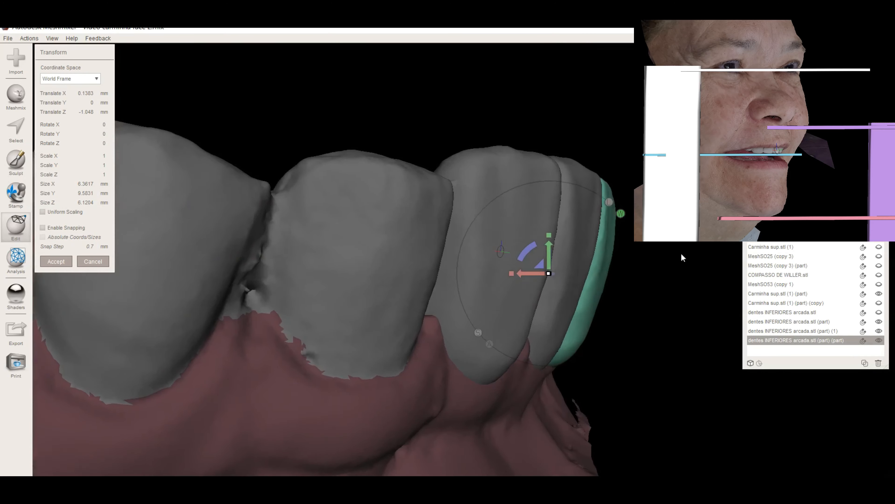
pyautogui.click(16, 296)
pyautogui.moveTo(187, 293); pyautogui.dragTo(603, 322)
pyautogui.moveTo(614, 298); pyautogui.dragTo(350, 300, button='right')
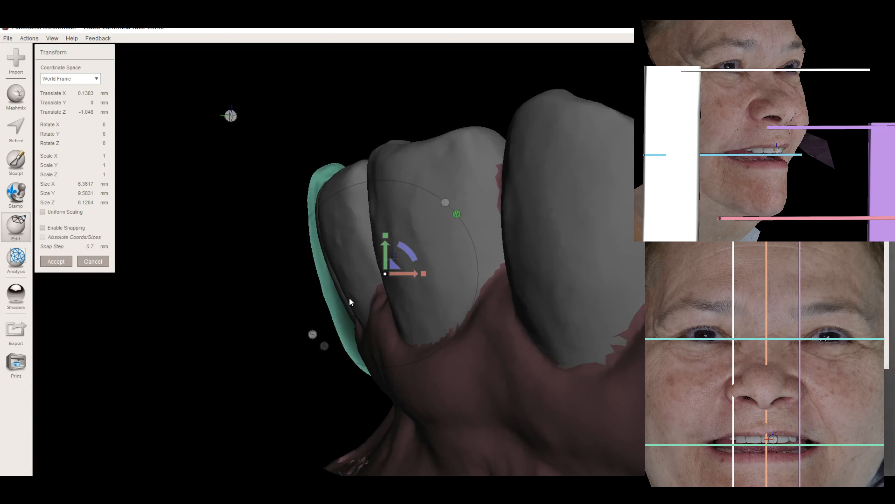
# Reapply a shader to the mirrored incisor and fine-tune its fit over the scanned tooth in front view
pyautogui.moveTo(414, 256); pyautogui.dragTo(545, 285, button='right')
pyautogui.click(16, 295)
pyautogui.moveTo(187, 293); pyautogui.dragTo(537, 261)
pyautogui.moveTo(546, 301); pyautogui.dragTo(553, 163, button='right')
pyautogui.moveTo(540, 234); pyautogui.dragTo(513, 248)
pyautogui.moveTo(513, 248); pyautogui.dragTo(574, 315, button='right')
pyautogui.moveTo(502, 252); pyautogui.dragTo(542, 406, button='right')
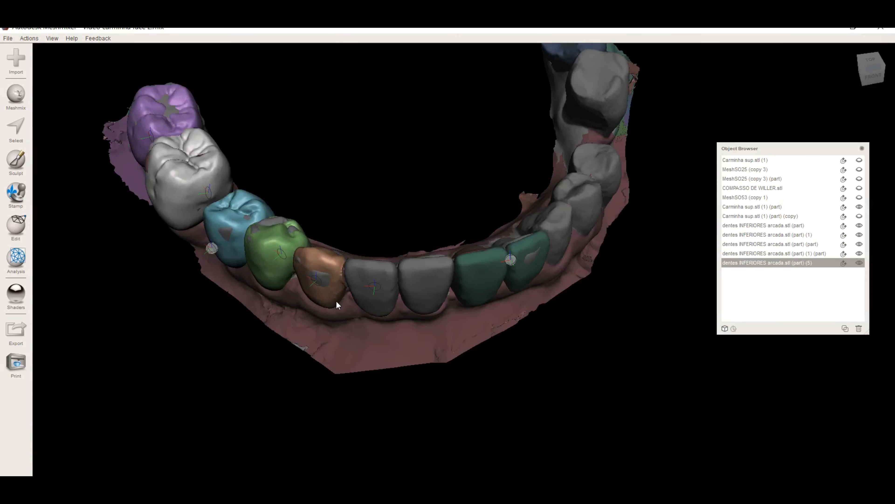
# Start a Mirror of the fitted canine-to-molar teeth and place the mirror plane at the midline between the lower central incisors
pyautogui.moveTo(336, 303); pyautogui.dragTo(241, 299, button='right')
pyautogui.click(16, 228)
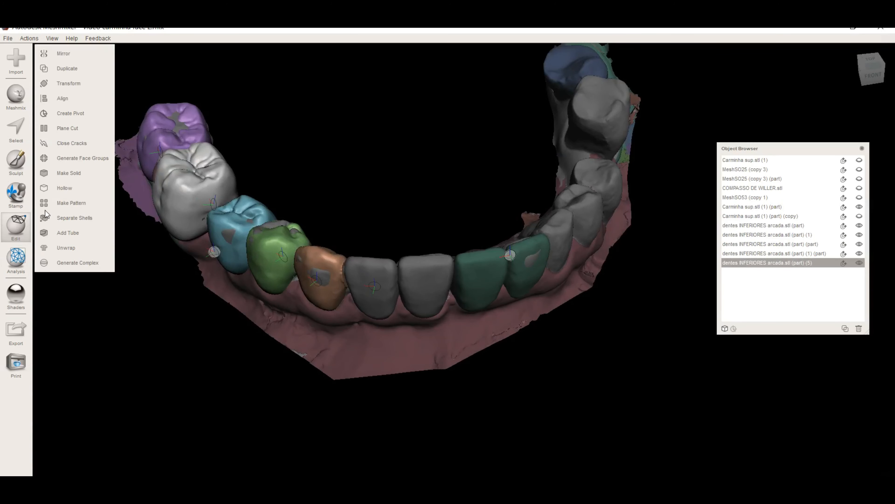
pyautogui.click(97, 53)
pyautogui.moveTo(335, 155); pyautogui.dragTo(327, 130, button='right')
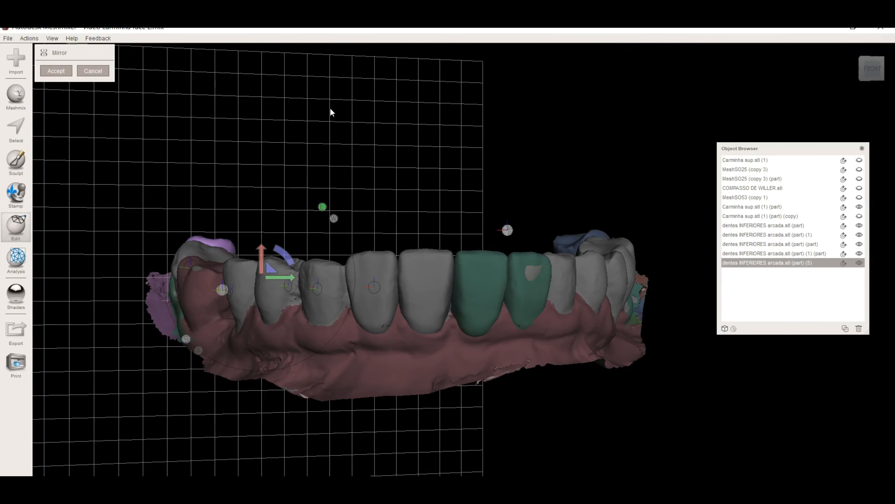
pyautogui.moveTo(332, 111); pyautogui.dragTo(329, 360)
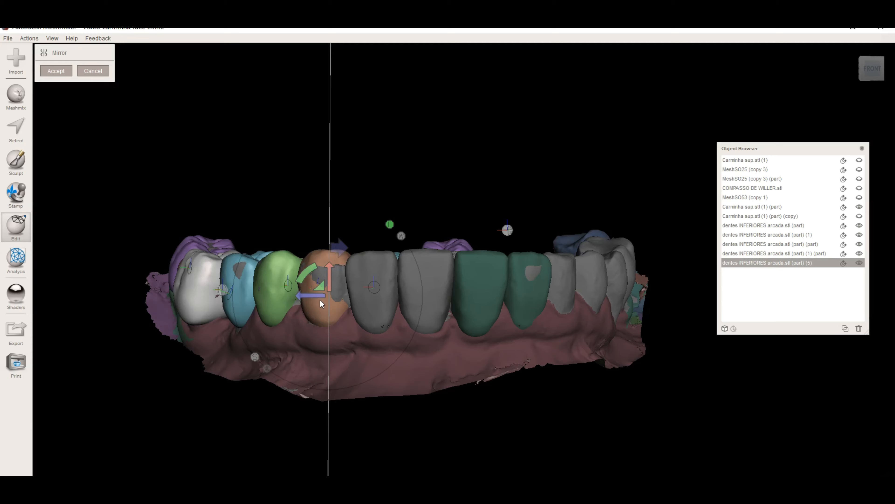
pyautogui.moveTo(320, 300); pyautogui.dragTo(428, 308)
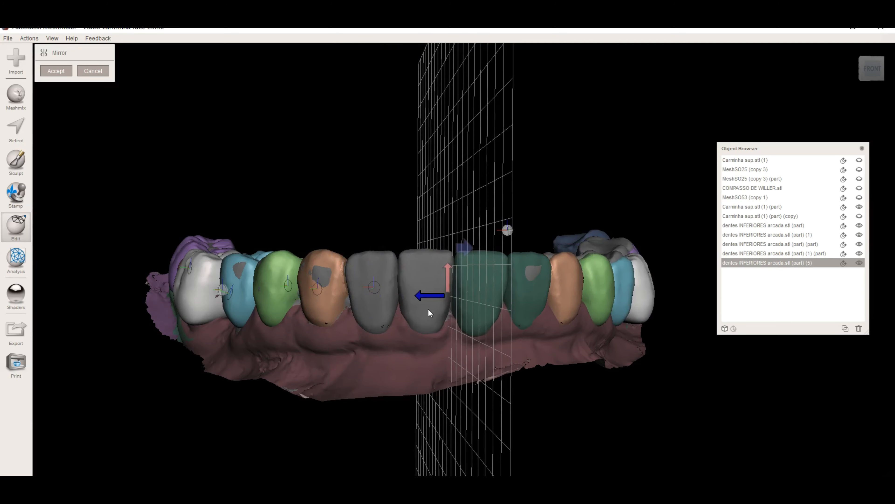
# Fine-tune the mirror plane's rotation against the scanned arch in occlusal view and accept the mirror
pyautogui.moveTo(585, 299); pyautogui.dragTo(586, 331, button='right')
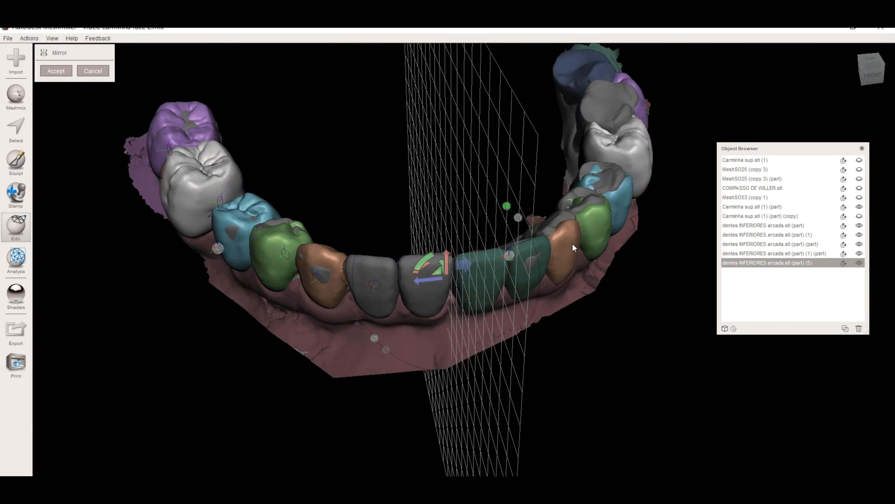
pyautogui.moveTo(572, 243); pyautogui.dragTo(370, 282, button='right')
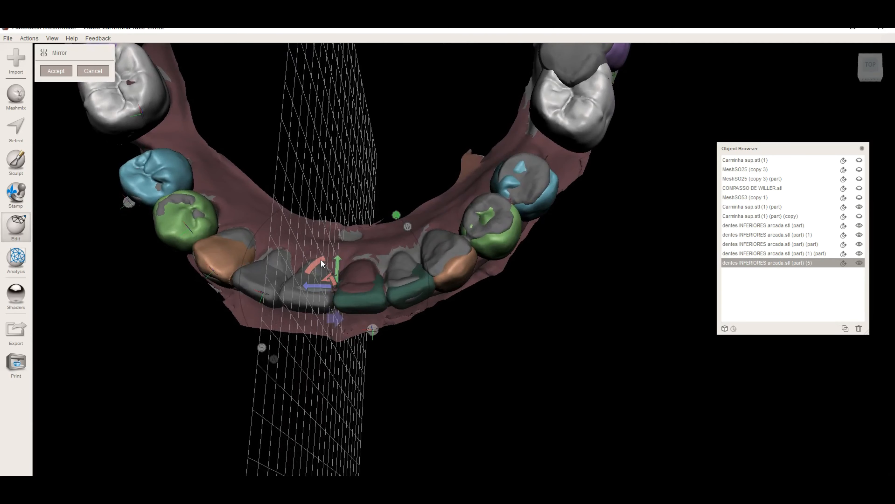
pyautogui.moveTo(321, 261); pyautogui.dragTo(228, 99)
pyautogui.moveTo(330, 275); pyautogui.dragTo(245, 159, button='right')
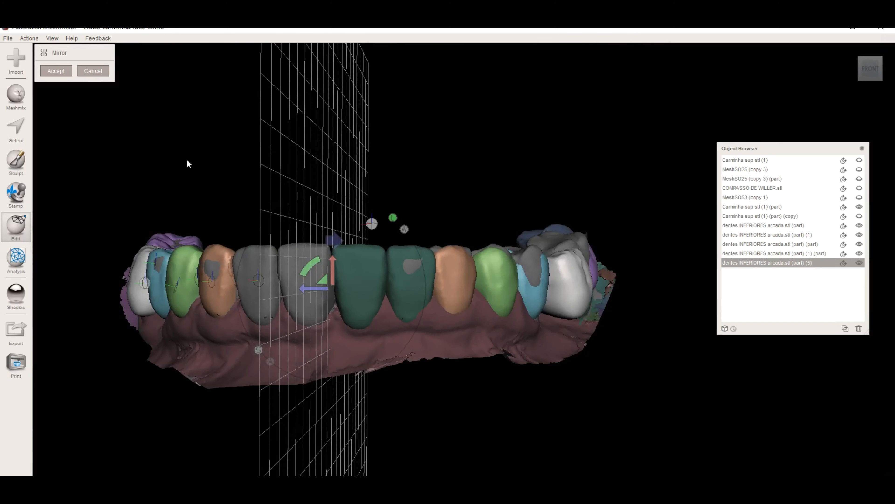
pyautogui.click(56, 70)
# Select the mirrored canine-to-molar teeth, separate them into their own object, and start transforming it
pyautogui.moveTo(645, 356); pyautogui.dragTo(543, 357, button='right')
pyautogui.press('c')
pyautogui.press('s')
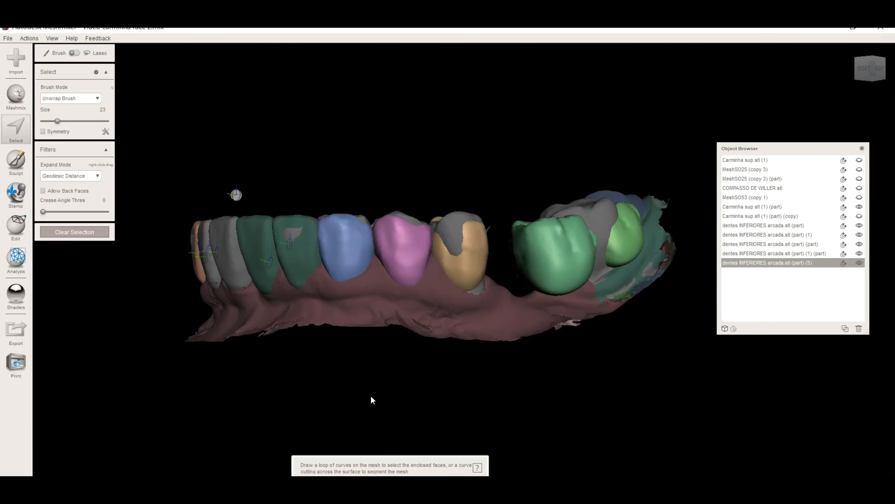
pyautogui.moveTo(352, 383); pyautogui.dragTo(739, 110)
pyautogui.moveTo(455, 357); pyautogui.dragTo(482, 396, button='right')
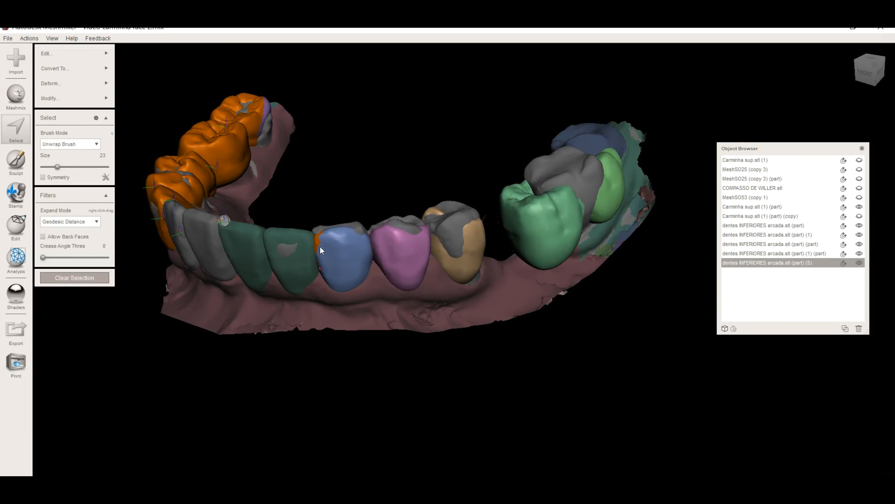
pyautogui.press('i')
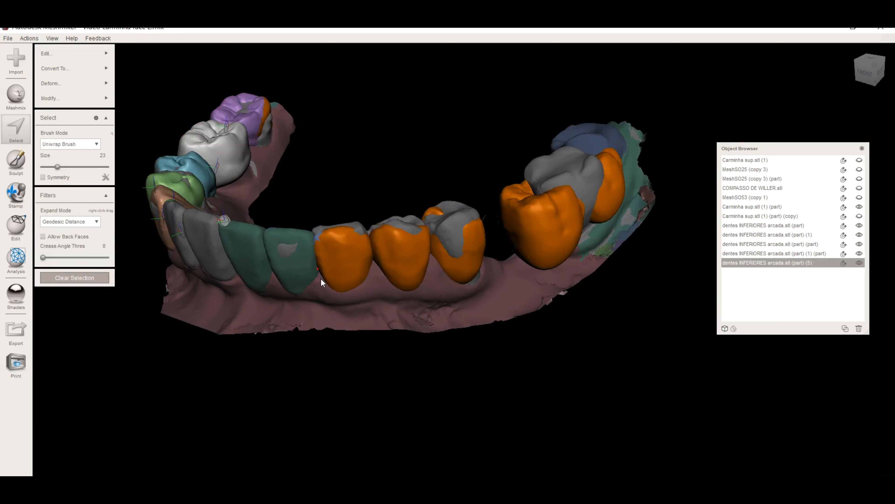
pyautogui.press('e')
pyautogui.keyDown('ctrl'); pyautogui.doubleClick(261, 118); pyautogui.keyUp('ctrl')
pyautogui.moveTo(367, 215); pyautogui.dragTo(372, 222, button='right')
pyautogui.moveTo(486, 259); pyautogui.dragTo(401, 246, button='right')
pyautogui.press('y')
pyautogui.press('t')
# Hide the articulator's mounting plates, lower frame and upper member with its incisal pin
pyautogui.moveTo(457, 238); pyautogui.dragTo(592, 183, button='right')
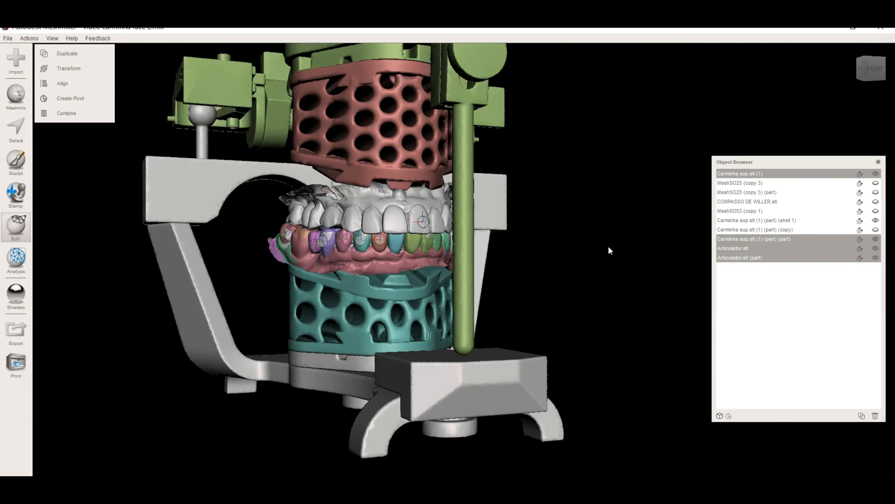
pyautogui.click(458, 144)
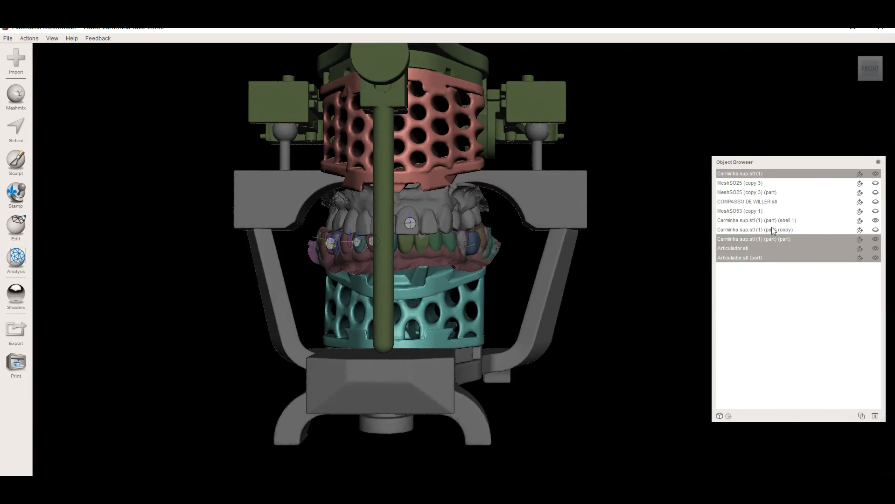
pyautogui.click(875, 258)
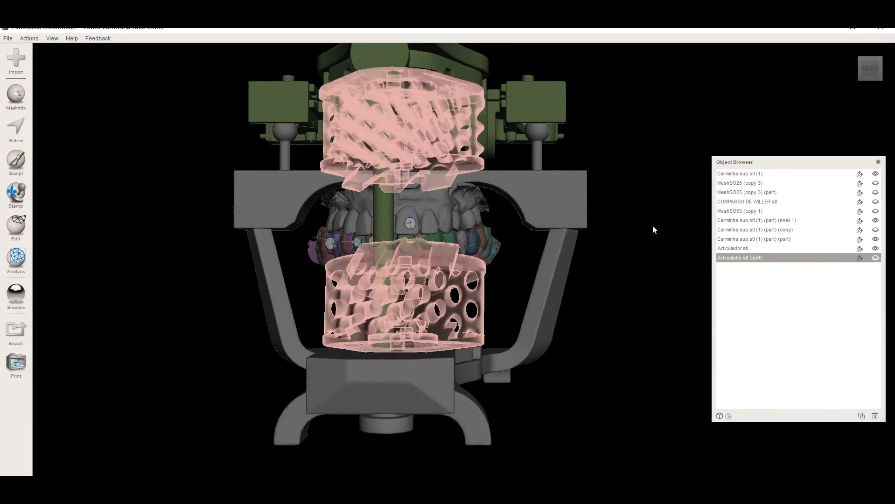
pyautogui.click(554, 203)
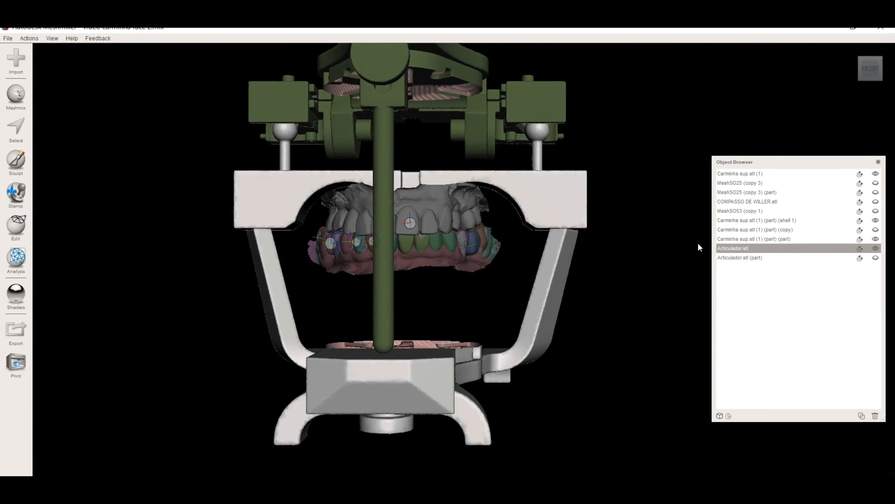
pyautogui.click(877, 249)
pyautogui.click(379, 132)
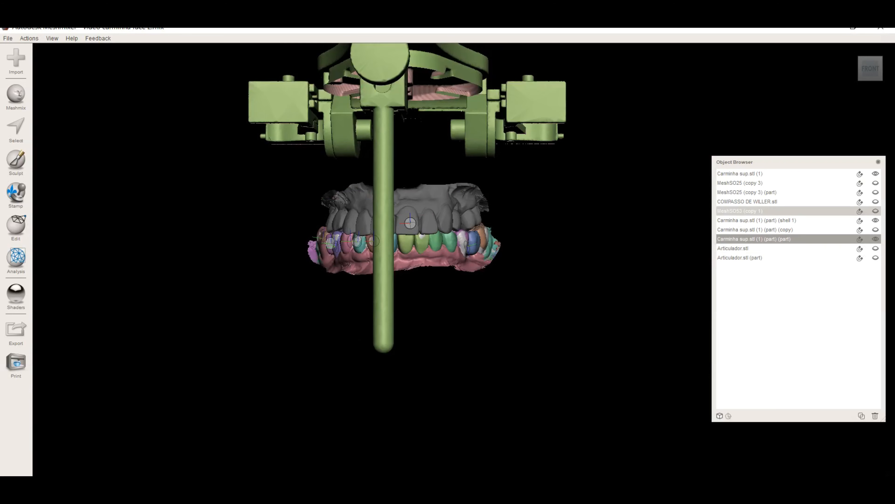
pyautogui.click(876, 239)
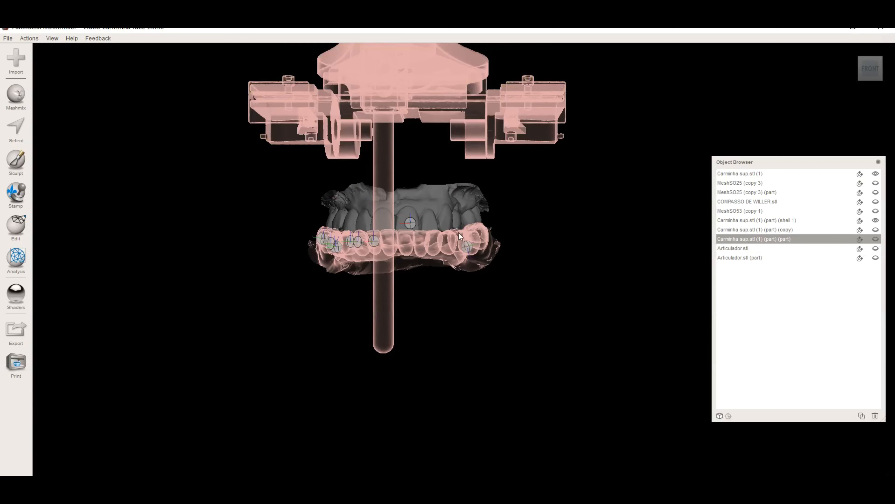
pyautogui.click(438, 224)
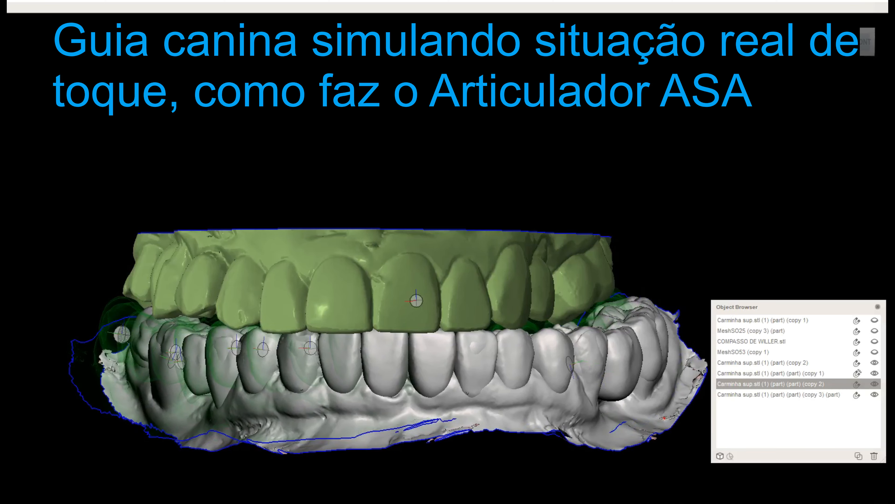
# Examine the occlusal interference during the simulated canine guidance by viewing the cut upper arch from above
pyautogui.press('c')
pyautogui.moveTo(459, 234); pyautogui.dragTo(462, 363, button='right')
pyautogui.moveTo(410, 169); pyautogui.dragTo(368, 337, button='right')
pyautogui.scroll(8, 368, 337)
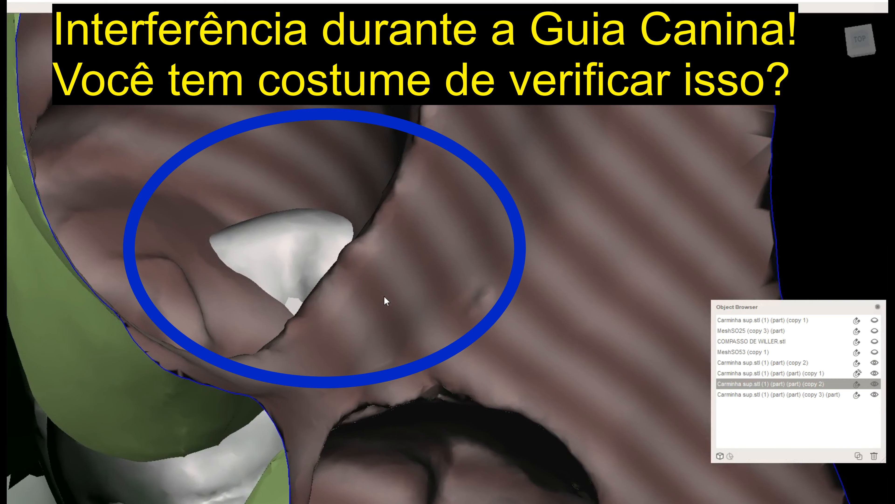
pyautogui.scroll(-8, 385, 298)
pyautogui.press('c')
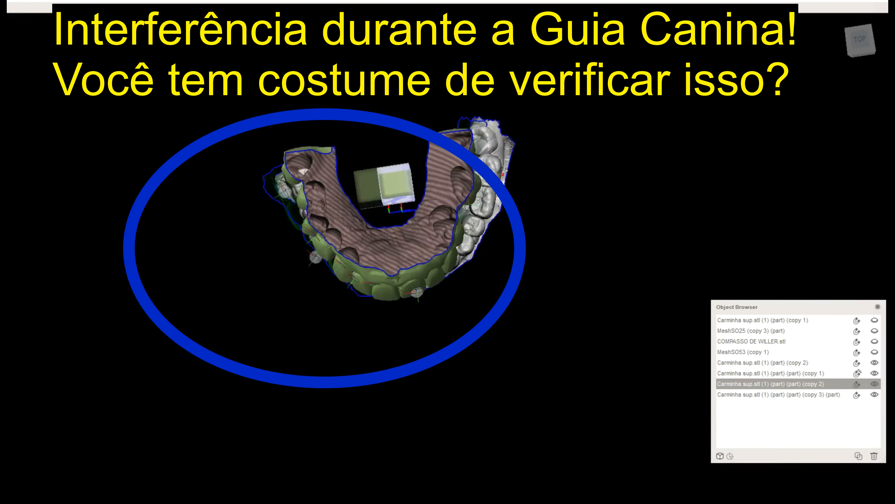
pyautogui.scroll(3, 428, 357)
pyautogui.press('space')
pyautogui.click(298, 229)
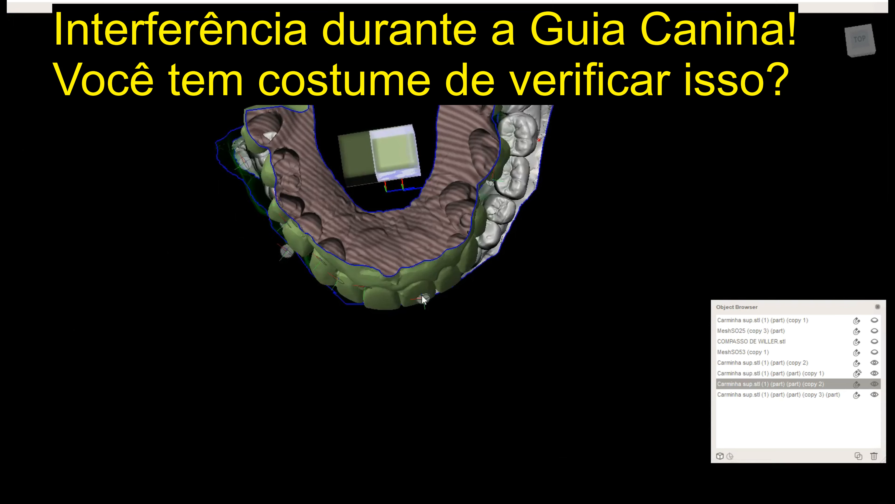
pyautogui.scroll(5, 424, 351)
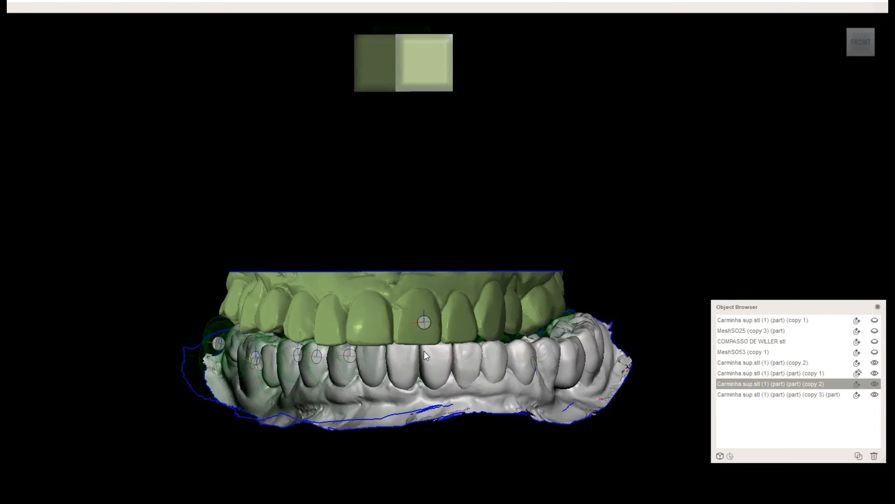
# Step back through the lower arch's simulated excursions and examine the molar interferences through the cut upper arch
pyautogui.hotkey('ctrl', 'z')
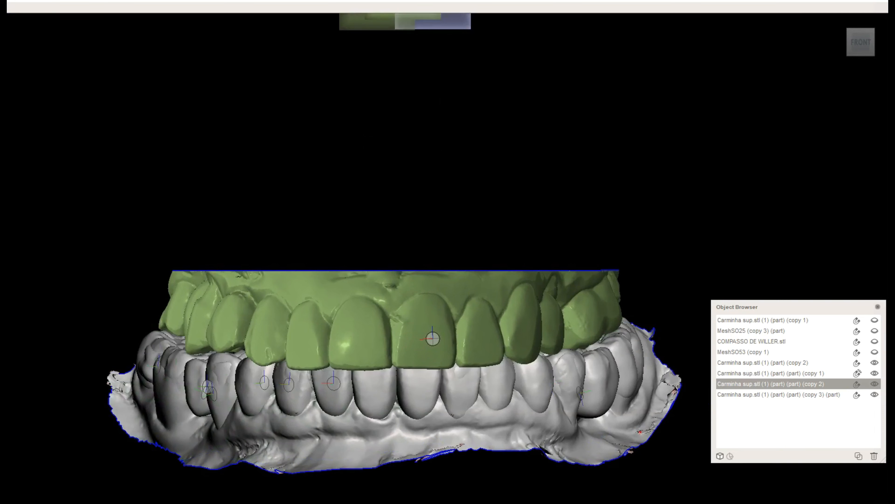
pyautogui.hotkey('ctrl', 'z')
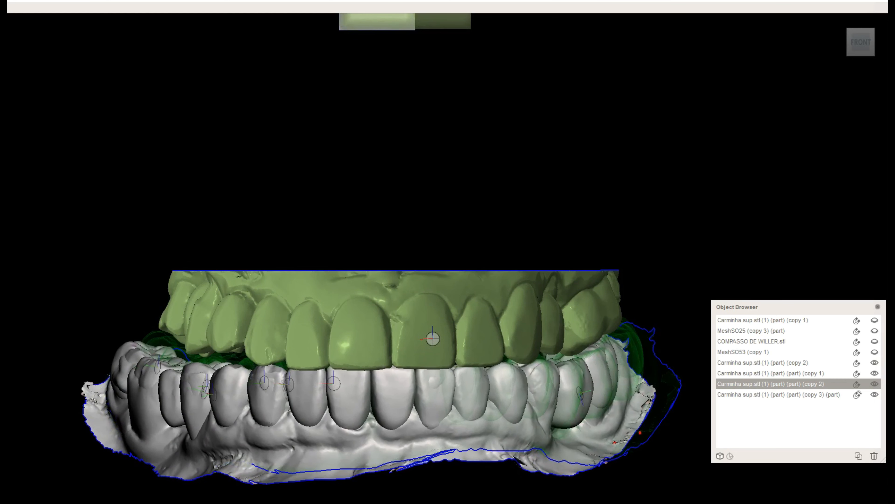
pyautogui.hotkey('ctrl', 'z')
pyautogui.moveTo(333, 330); pyautogui.dragTo(393, 284, button='right')
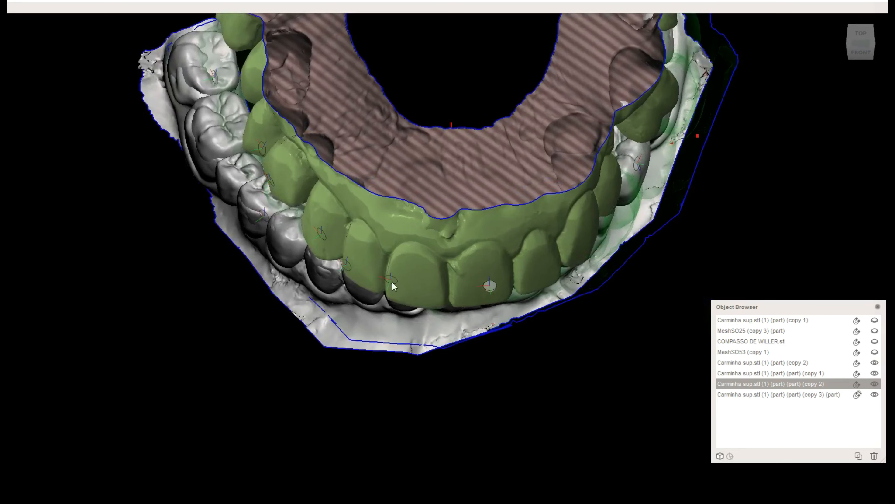
pyautogui.moveTo(414, 210); pyautogui.dragTo(295, 410, button='right')
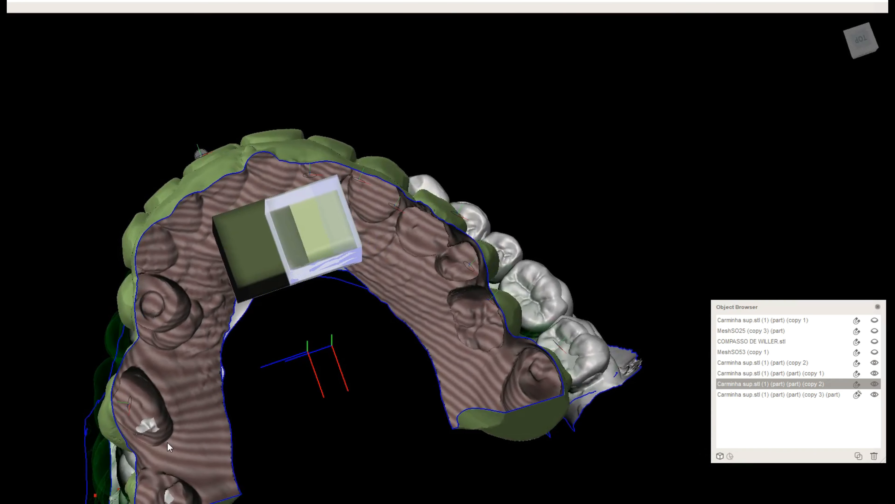
pyautogui.moveTo(170, 447); pyautogui.dragTo(192, 429, button='middle')
pyautogui.scroll(6, 377, 386)
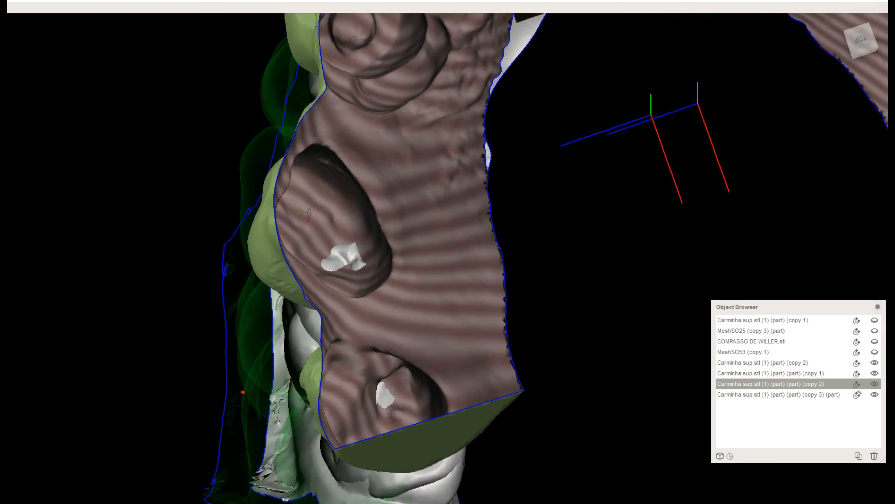
# Undo the last two excursion changes and view the arches from the occlusal side using the snap camera mode
pyautogui.hotkey('ctrl', 'z')
pyautogui.hotkey('ctrl', 'z')
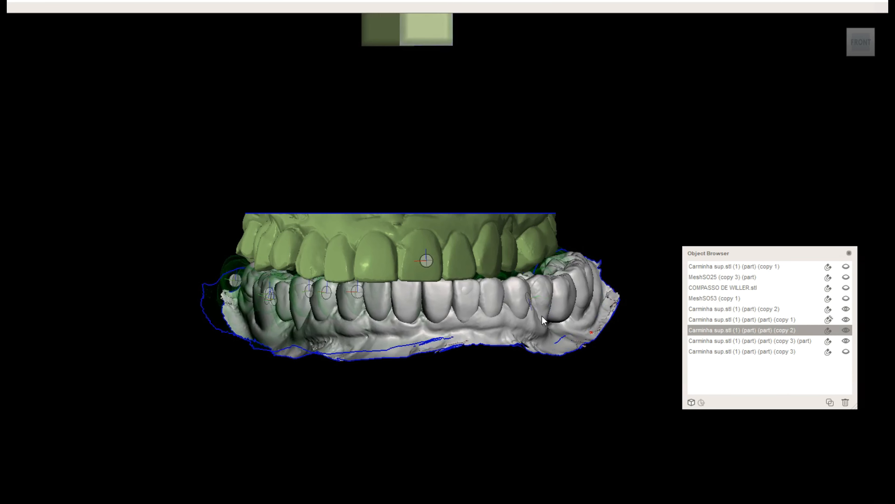
pyautogui.moveTo(489, 265); pyautogui.dragTo(565, 430, button='right')
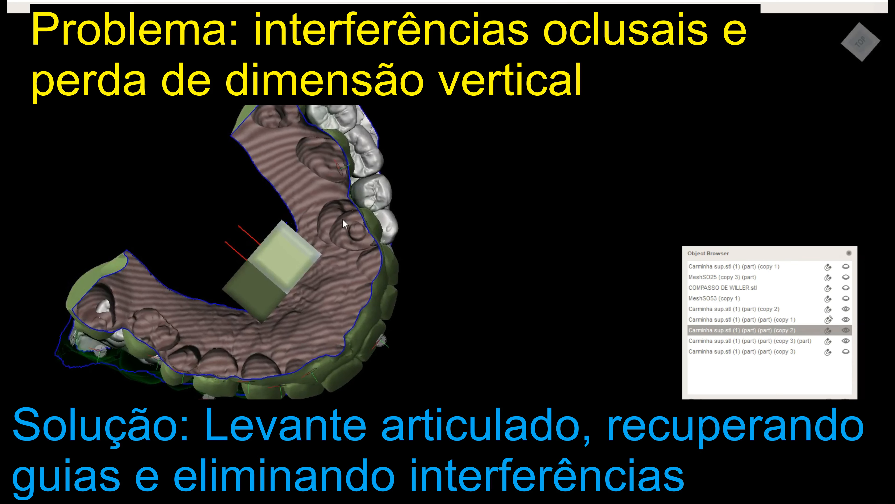
pyautogui.moveTo(430, 239); pyautogui.dragTo(334, 351, button='right')
pyautogui.press('space')
pyautogui.click(325, 231)
pyautogui.press('space')
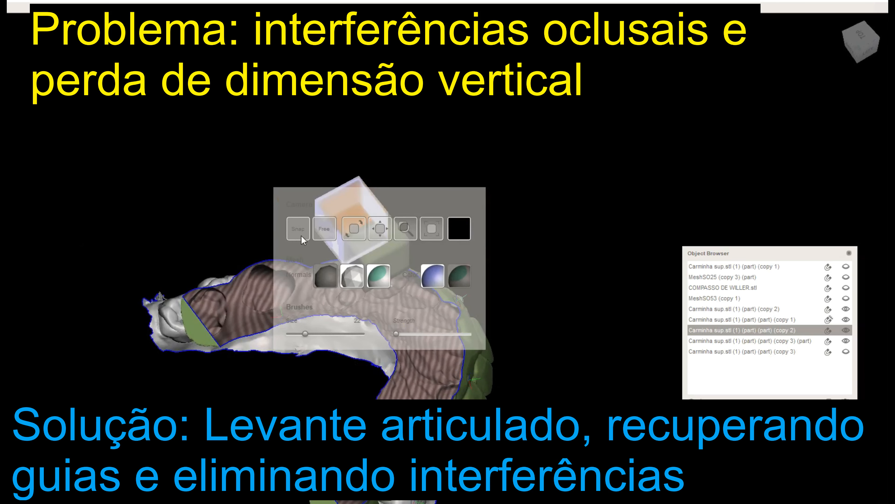
pyautogui.click(301, 237)
# Examine the lower teeth's contacts with the canine and premolar region of the cut upper arch from behind
pyautogui.moveTo(405, 348); pyautogui.dragTo(386, 287, button='right')
pyautogui.moveTo(405, 348); pyautogui.dragTo(425, 331, button='middle')
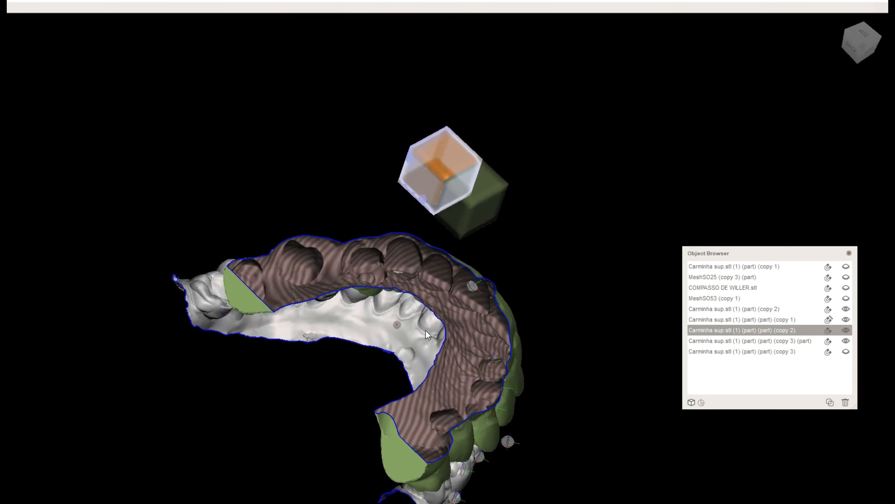
pyautogui.scroll(5, 426, 331)
pyautogui.scroll(5, 476, 330)
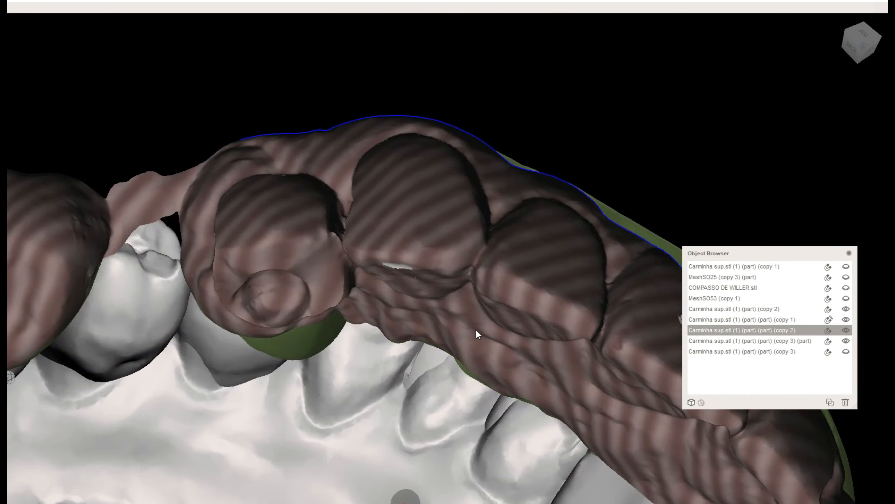
pyautogui.scroll(-10, 475, 330)
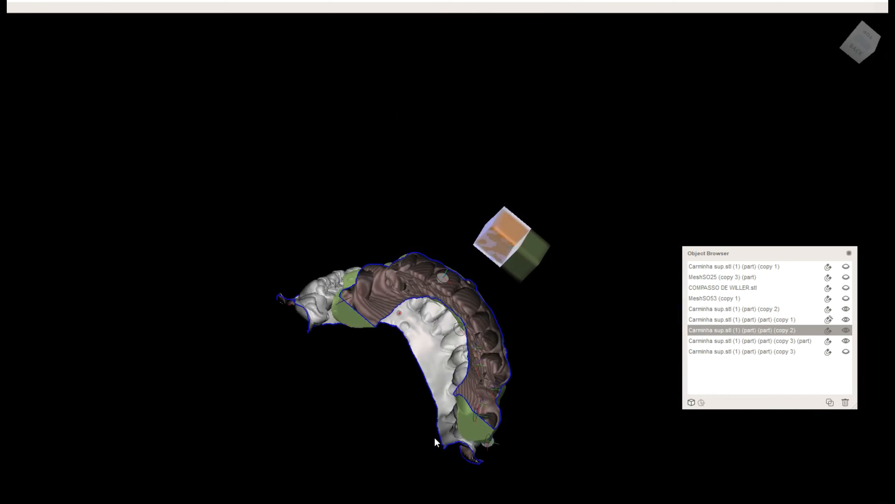
# Inspect the interference on the last upper molar closely from the occlusal, back and side directions
pyautogui.press('c')
pyautogui.moveTo(494, 418); pyautogui.dragTo(354, 339, button='right')
pyautogui.scroll(5, 398, 349)
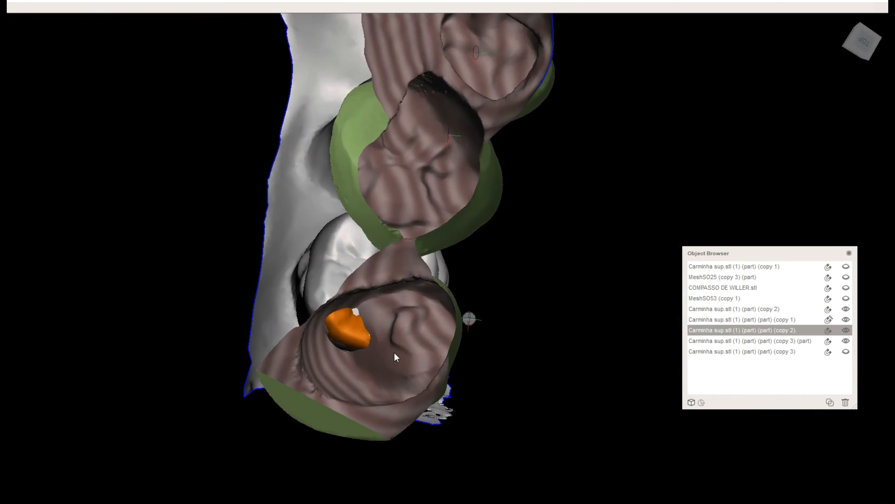
pyautogui.moveTo(458, 328); pyautogui.dragTo(338, 384, button='right')
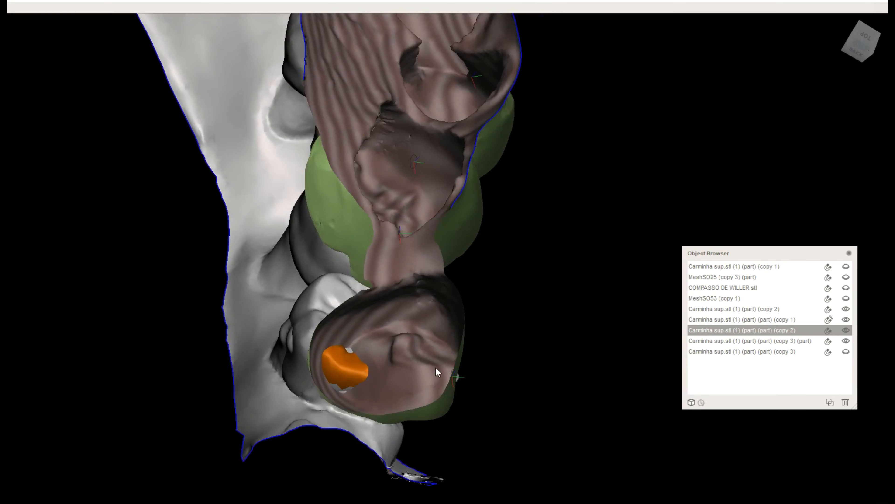
pyautogui.moveTo(436, 367); pyautogui.dragTo(380, 320, button='right')
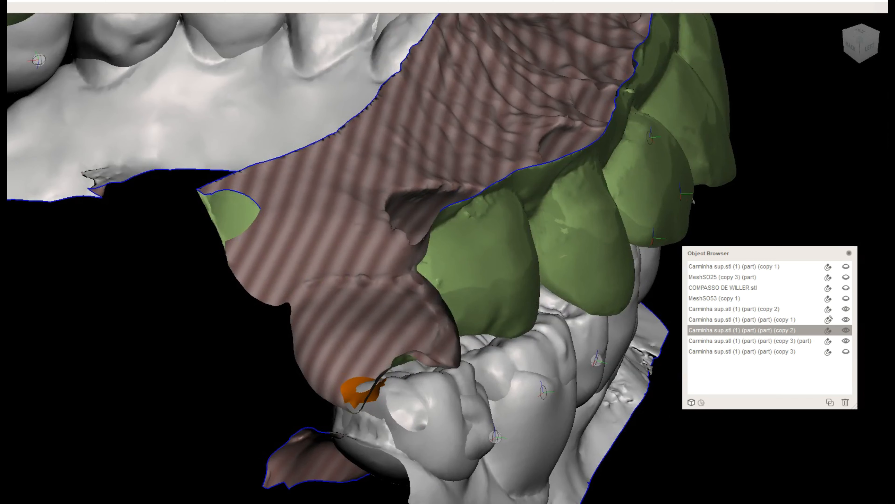
# Inspect the selected interference patch on the last upper molar and apply the Warp deformation to it
pyautogui.moveTo(266, 305); pyautogui.dragTo(304, 328, button='right')
pyautogui.click(8, 64)
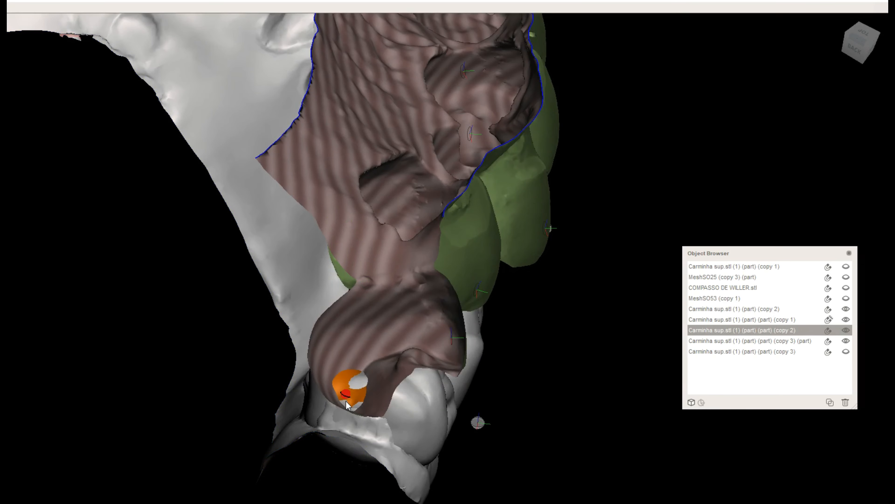
pyautogui.moveTo(350, 391); pyautogui.dragTo(391, 441, button='right')
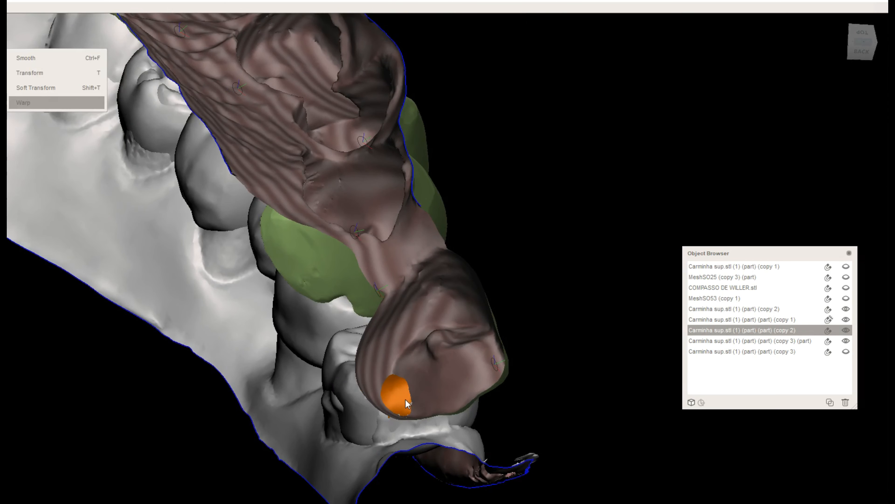
pyautogui.click(3, 57)
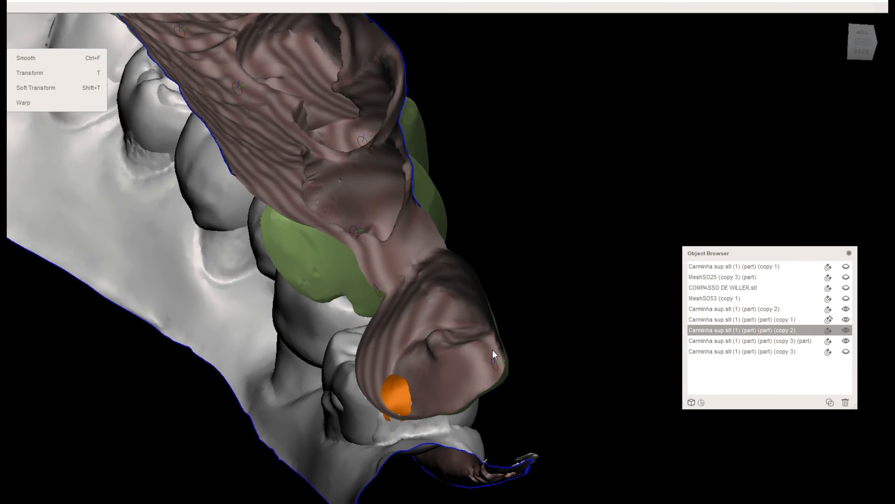
pyautogui.moveTo(492, 350); pyautogui.dragTo(519, 329, button='right')
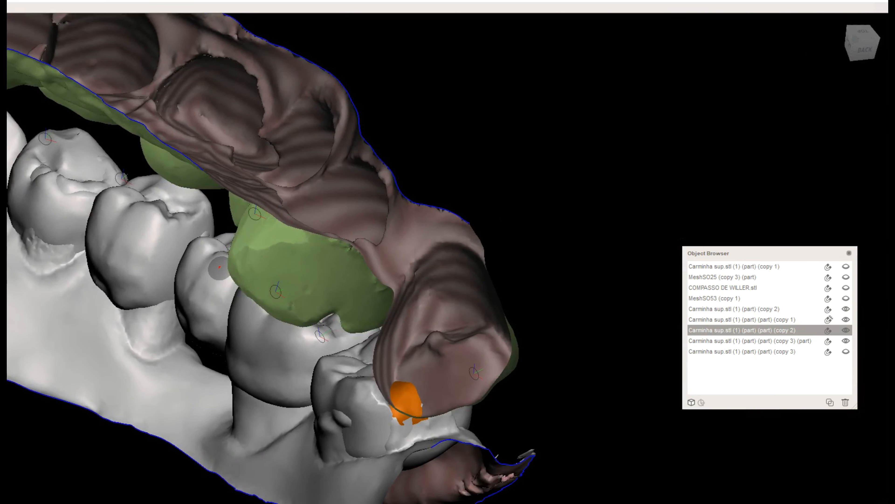
pyautogui.click(4, 55)
pyautogui.click(26, 100)
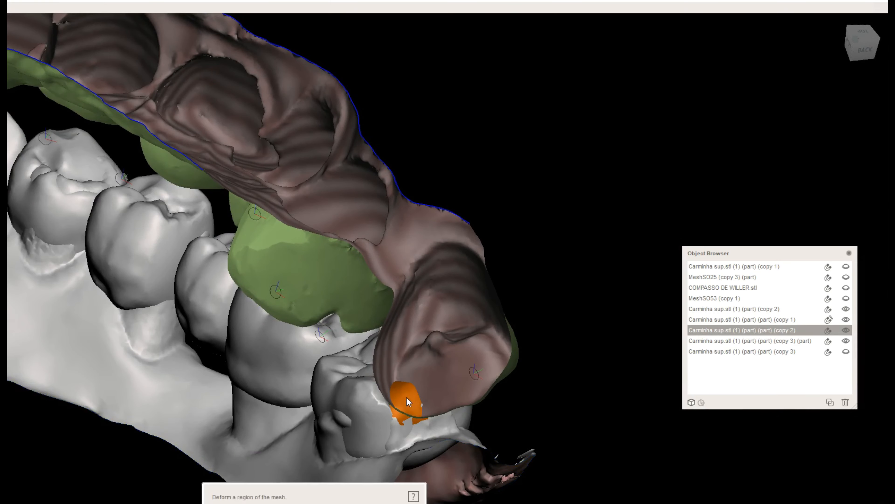
pyautogui.moveTo(319, 391); pyautogui.dragTo(120, 316, button='right')
# Duplicate the lower arch and run a Boolean difference to cut its overlap out of the upper arch
pyautogui.click(734, 309)
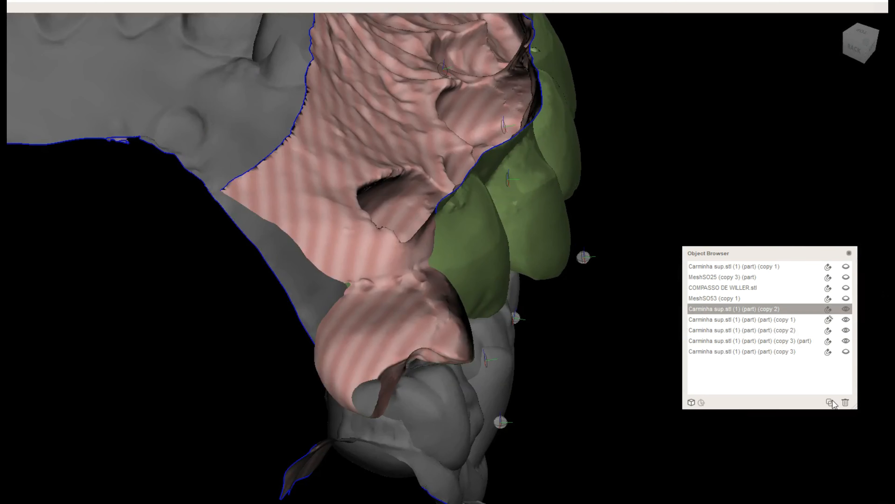
pyautogui.click(830, 402)
pyautogui.click(438, 400)
pyautogui.moveTo(438, 400); pyautogui.dragTo(450, 418, button='right')
pyautogui.keyDown('shift'); pyautogui.click(370, 332); pyautogui.keyUp('shift')
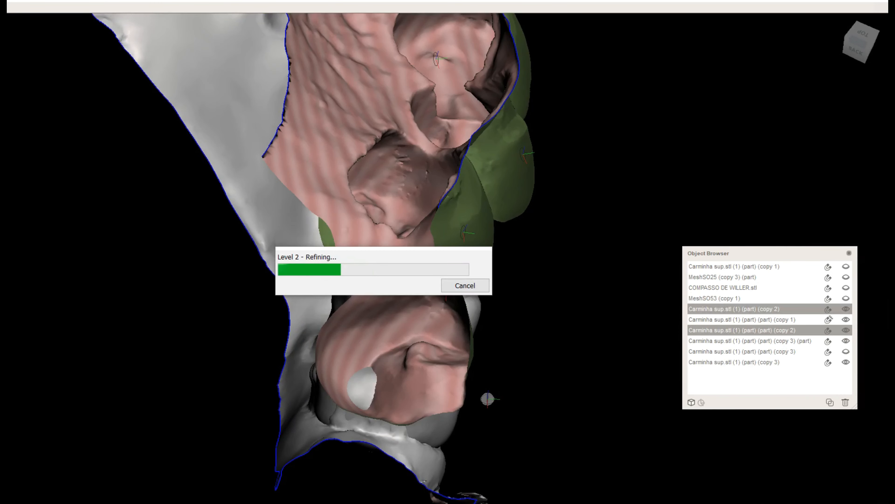
# Delete the selected interference patch inside the last upper molar
pyautogui.moveTo(451, 323); pyautogui.dragTo(393, 278, button='right')
pyautogui.scroll(2, 395, 274)
pyautogui.moveTo(401, 268); pyautogui.dragTo(369, 261)
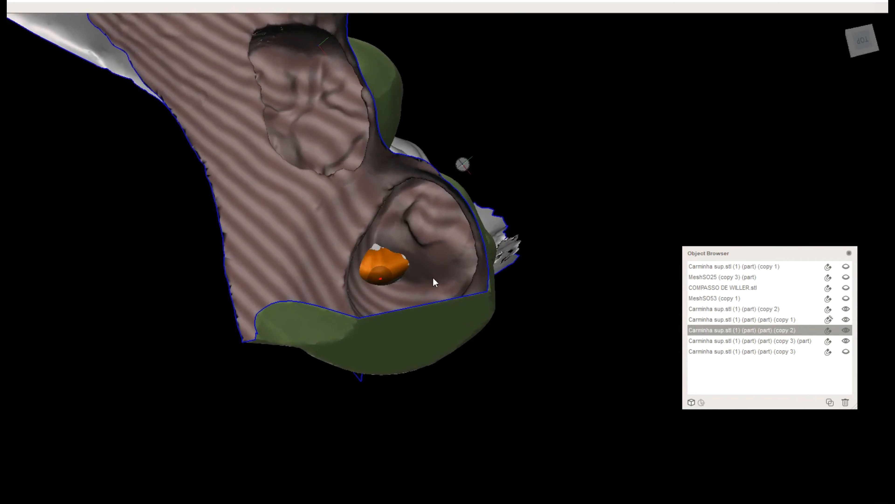
pyautogui.press('Delete')
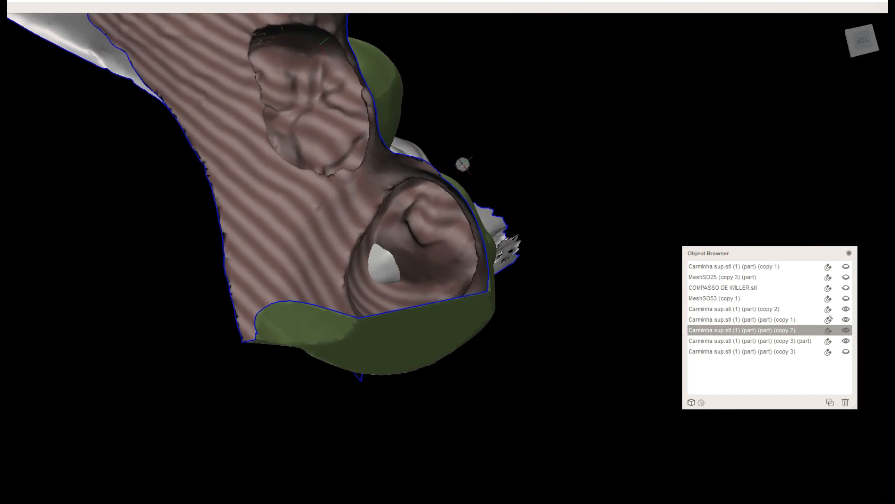
pyautogui.moveTo(271, 248); pyautogui.dragTo(398, 268, button='right')
pyautogui.click(399, 268)
# Examine how the upper and lower arches meet from the side, the back and the front
pyautogui.moveTo(434, 298); pyautogui.dragTo(459, 275, button='right')
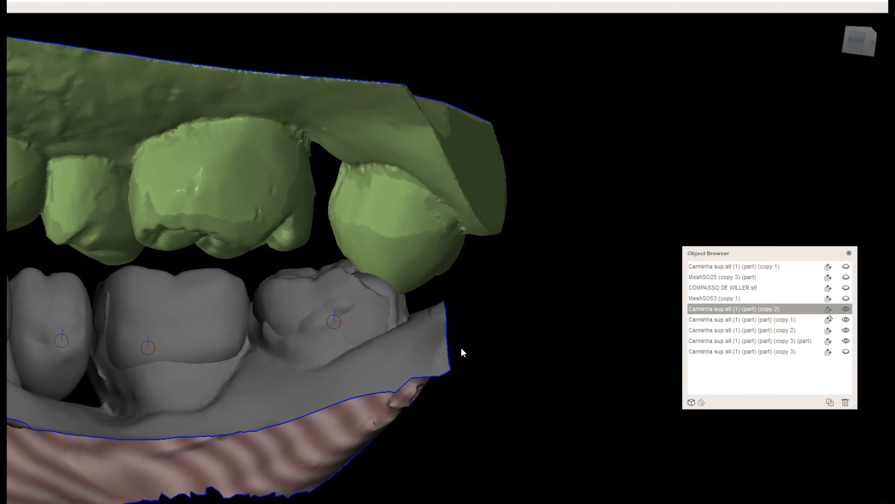
pyautogui.moveTo(462, 349); pyautogui.dragTo(521, 440, button='right')
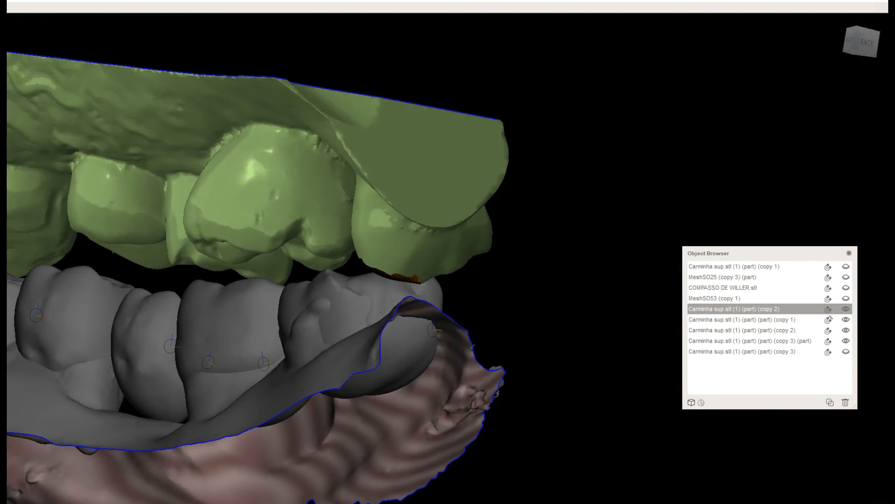
pyautogui.moveTo(474, 251); pyautogui.dragTo(418, 215, button='right')
pyautogui.scroll(-10, 226, 234)
pyautogui.moveTo(226, 234); pyautogui.dragTo(56, 288, button='right')
pyautogui.scroll(5, 317, 342)
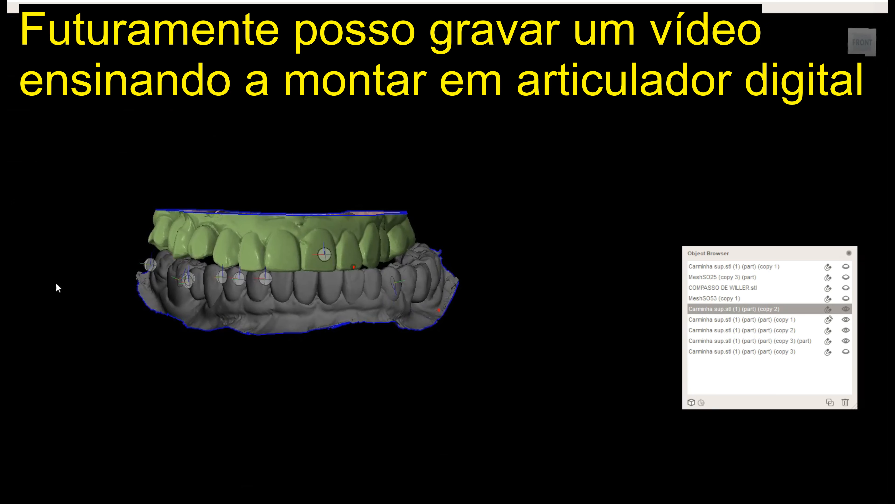
pyautogui.click(296, 319)
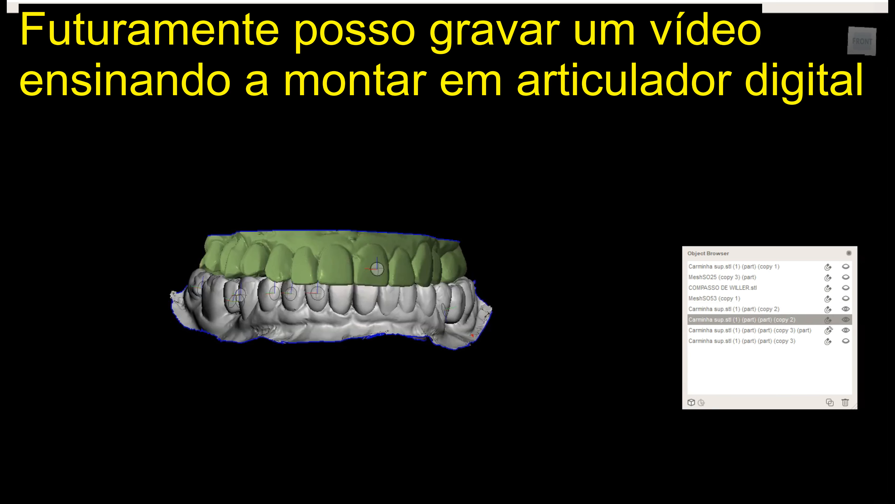
pyautogui.scroll(6, 197, 264)
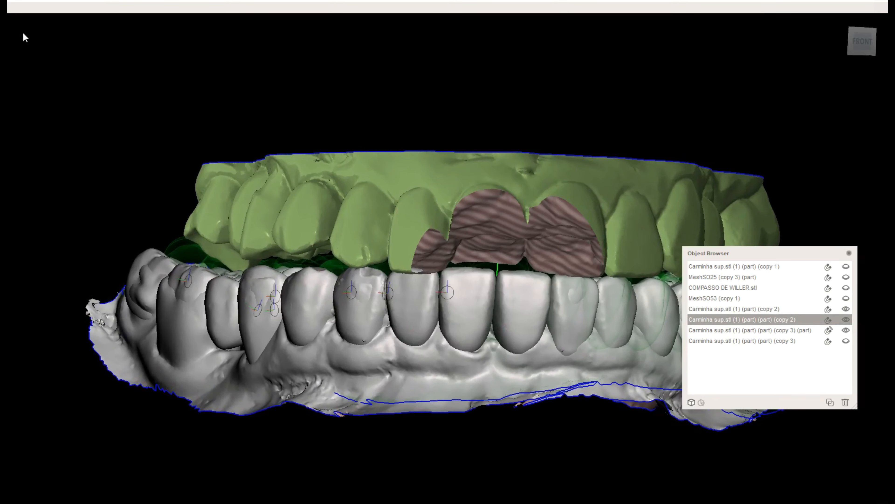
# Change the camera mode and inspect the anterior interferences from inside the cut upper arch
pyautogui.click(8, 7)
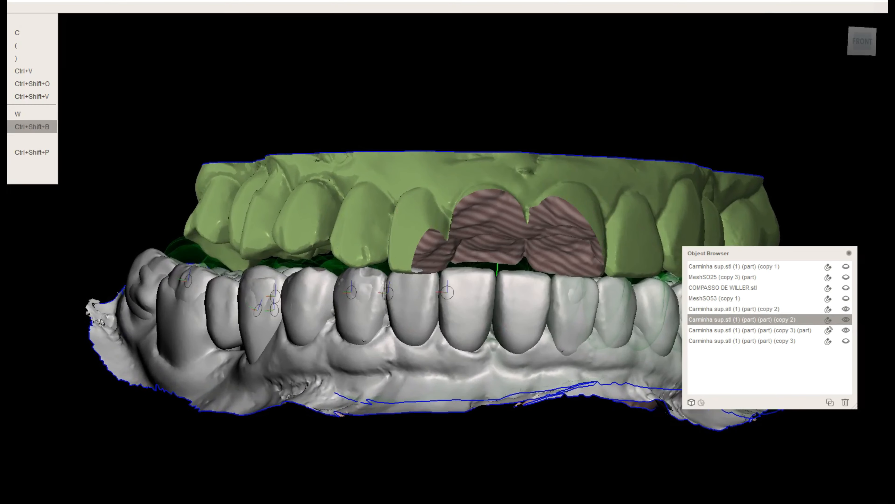
pyautogui.click(8, 165)
pyautogui.scroll(-5, 423, 235)
pyautogui.moveTo(323, 276); pyautogui.dragTo(292, 400, button='right')
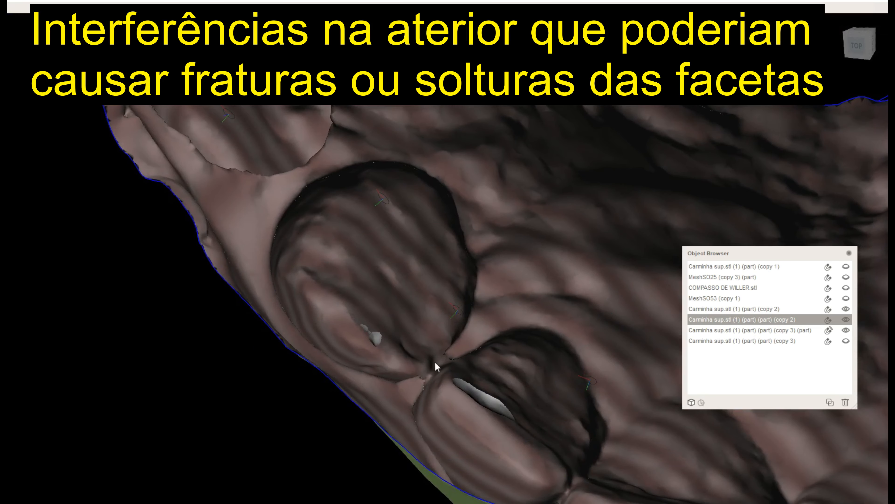
pyautogui.moveTo(435, 362); pyautogui.dragTo(459, 285, button='right')
# Apply the Warp deformation to the selected interference strip on the upper lateral incisor
pyautogui.moveTo(483, 246); pyautogui.dragTo(374, 274, button='right')
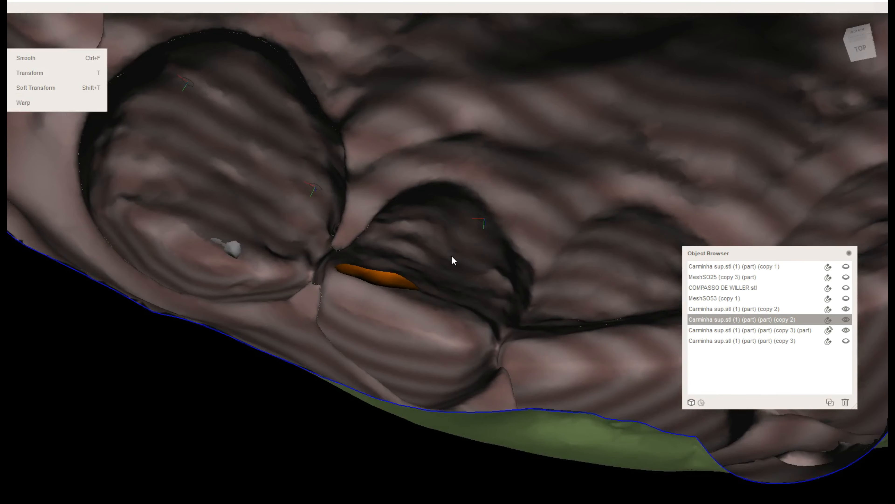
pyautogui.click(36, 99)
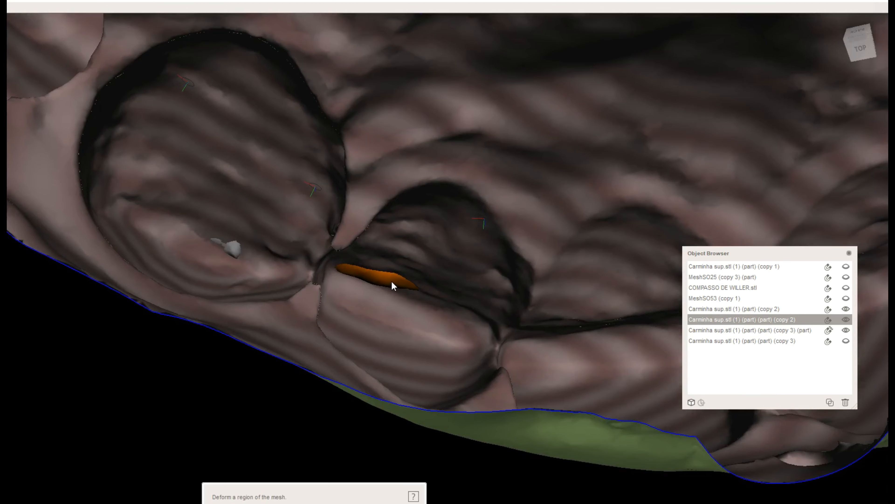
pyautogui.click(393, 283)
pyautogui.moveTo(358, 275); pyautogui.dragTo(353, 183, button='right')
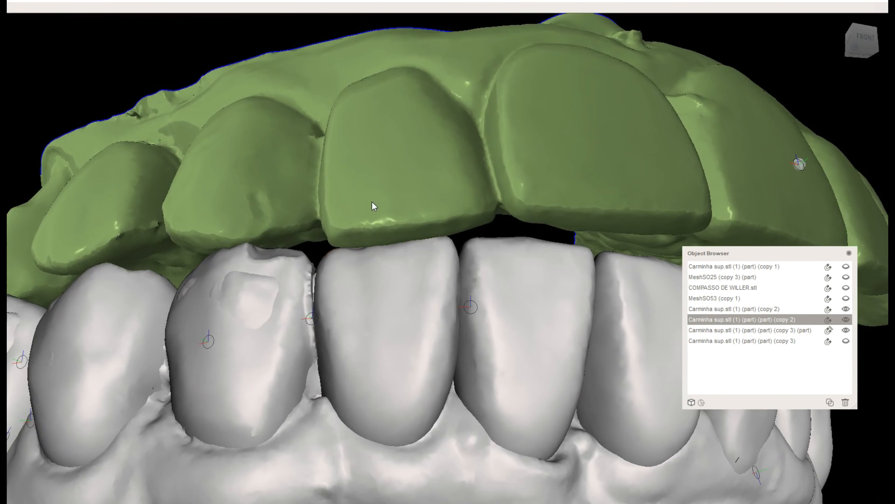
# Examine the front teeth and the posterior contacts of both arches from the front, inside and side
pyautogui.scroll(-5, 366, 240)
pyautogui.moveTo(367, 239); pyautogui.dragTo(318, 212, button='right')
pyautogui.moveTo(613, 170); pyautogui.dragTo(391, 283, button='middle')
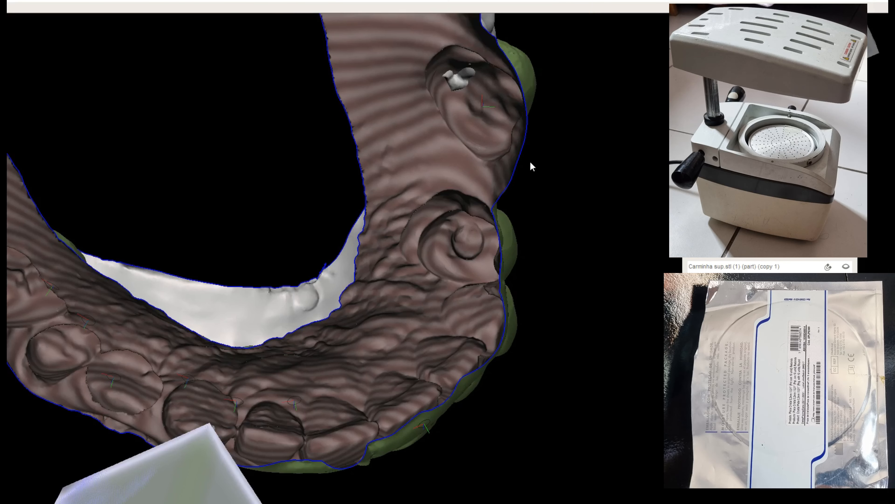
pyautogui.moveTo(453, 88); pyautogui.dragTo(444, 286, button='middle')
pyautogui.keyDown('alt'); pyautogui.moveTo(414, 322); pyautogui.dragTo(182, 131, button='right'); pyautogui.keyUp('alt')
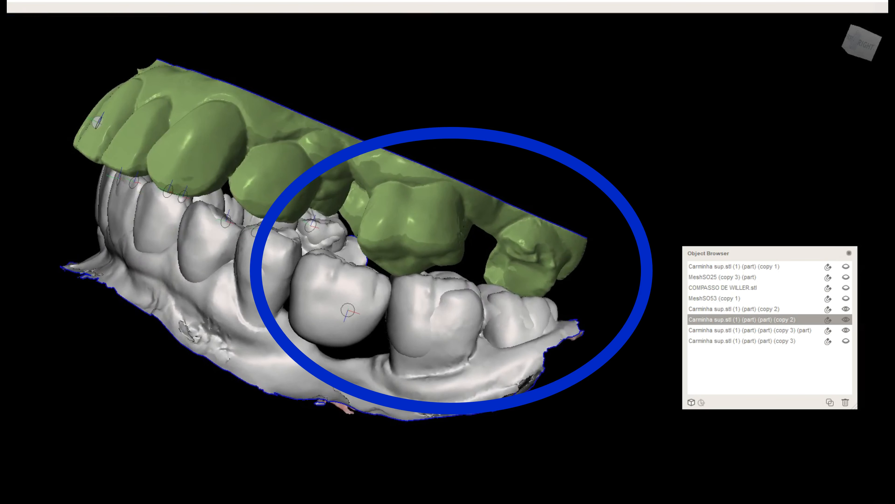
pyautogui.moveTo(429, 273); pyautogui.dragTo(411, 338, button='right')
# Select the interference areas in the last two upper molars and replace them with Erase & Fill
pyautogui.press('s')
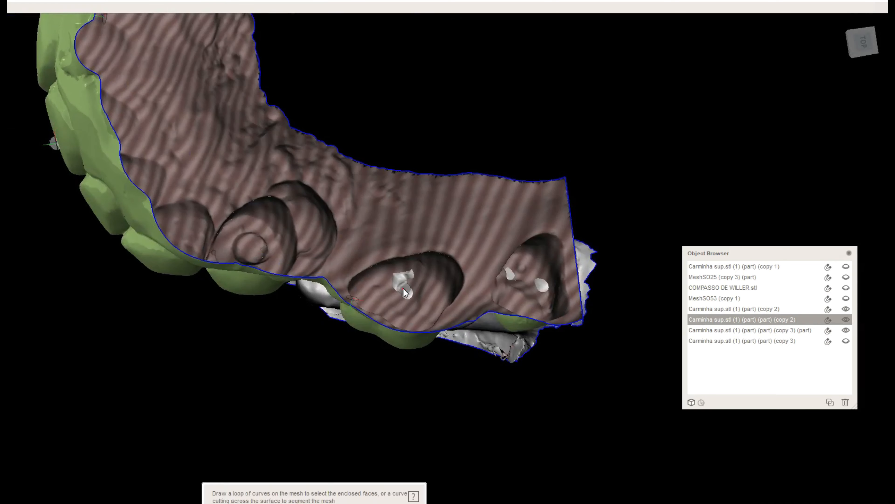
pyautogui.click(403, 287)
pyautogui.moveTo(592, 304); pyautogui.dragTo(560, 369, button='right')
pyautogui.press('f')
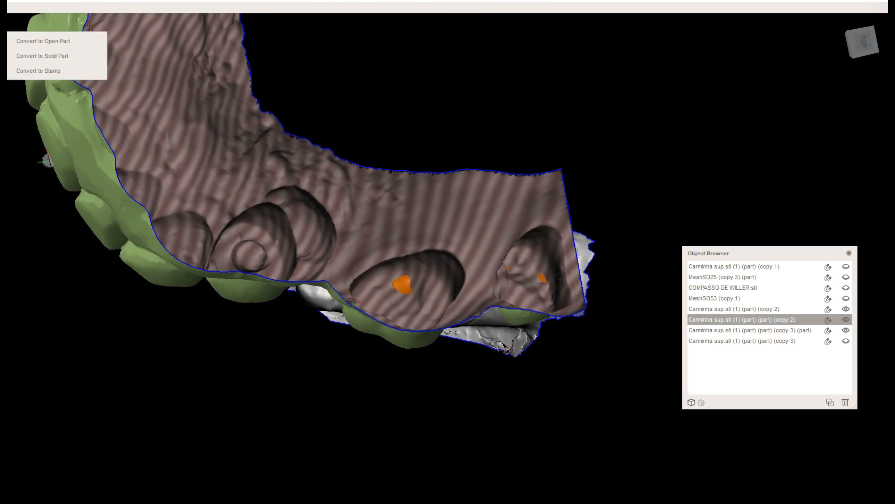
pyautogui.moveTo(3, 57)
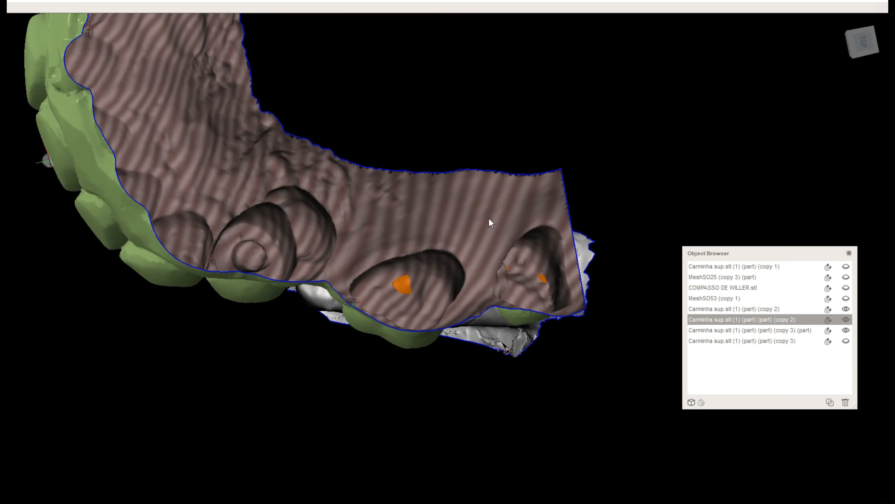
pyautogui.moveTo(491, 222); pyautogui.dragTo(407, 288, button='right')
pyautogui.moveTo(489, 264); pyautogui.dragTo(409, 278, button='right')
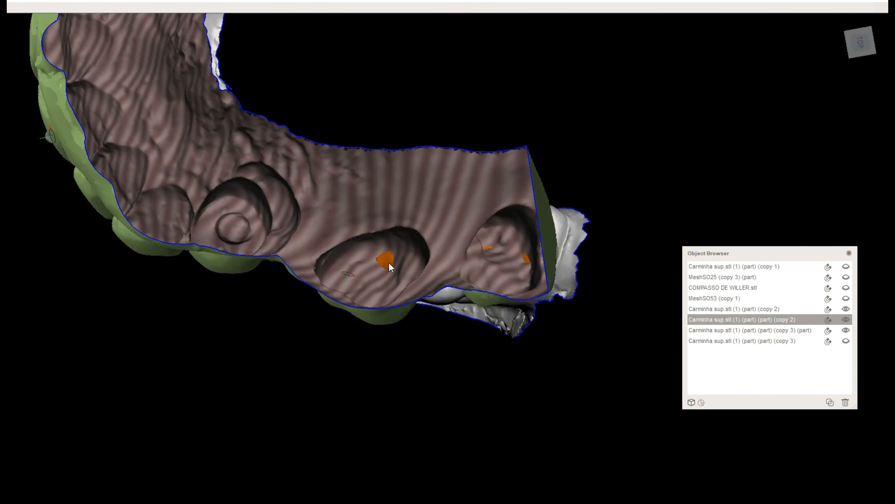
pyautogui.press('f')
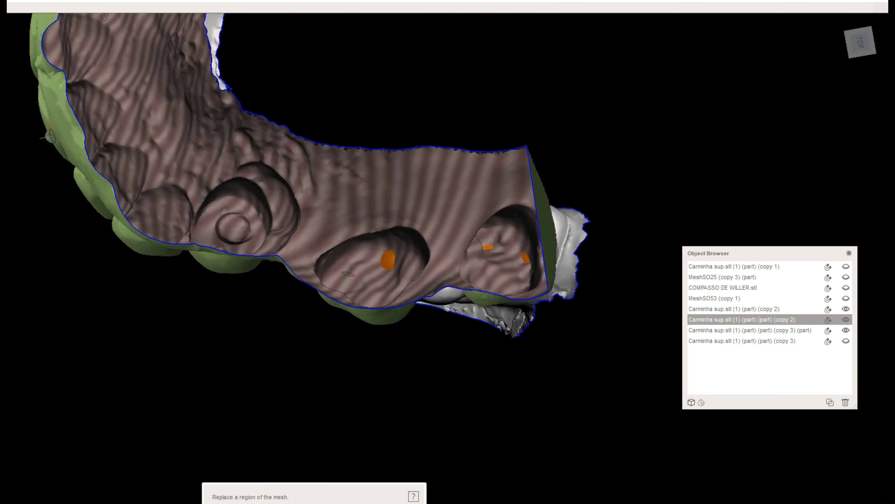
pyautogui.moveTo(476, 282); pyautogui.dragTo(511, 197, button='right')
pyautogui.moveTo(564, 295); pyautogui.dragTo(496, 366, button='right')
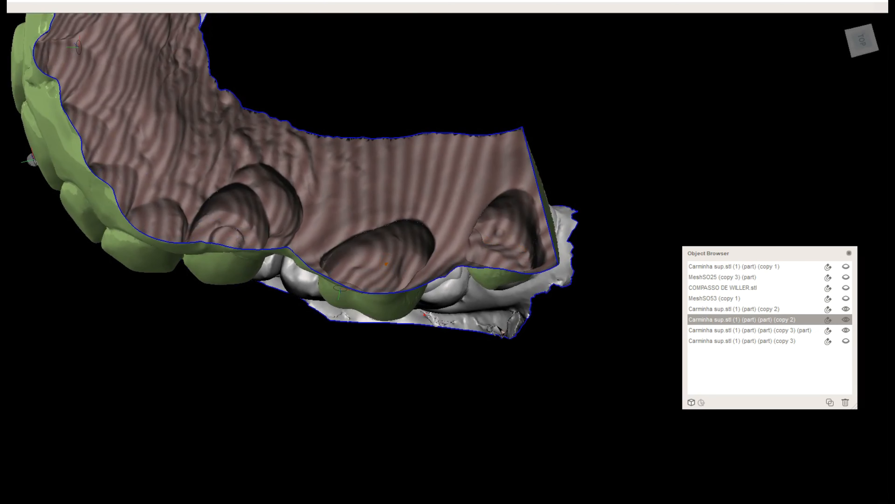
pyautogui.moveTo(200, 264); pyautogui.dragTo(326, 231, button='right')
pyautogui.press('space')
# Review the corrected arches from the side and front, changing the camera mode for the front comparison
pyautogui.moveTo(283, 276); pyautogui.dragTo(752, 220, button='right')
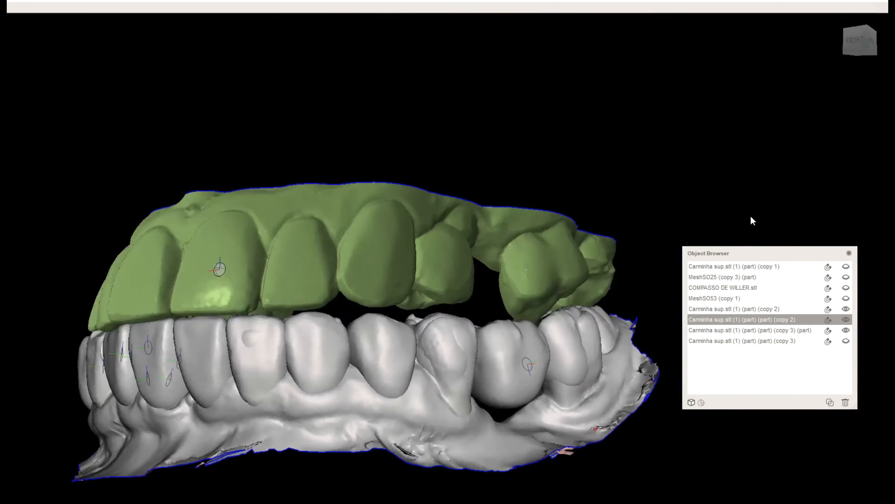
pyautogui.moveTo(158, 307); pyautogui.dragTo(381, 310, button='right')
pyautogui.moveTo(483, 397); pyautogui.dragTo(366, 303, button='middle')
pyautogui.scroll(-3, 365, 303)
pyautogui.click(14, 7)
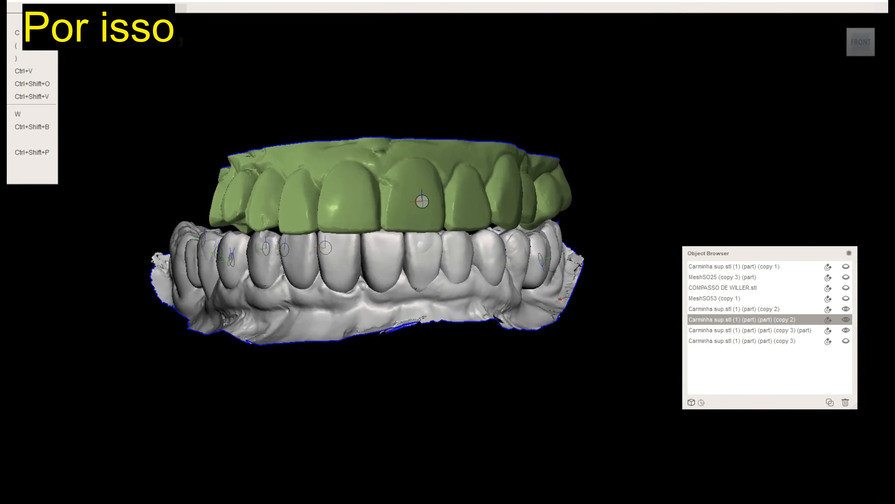
pyautogui.click(32, 166)
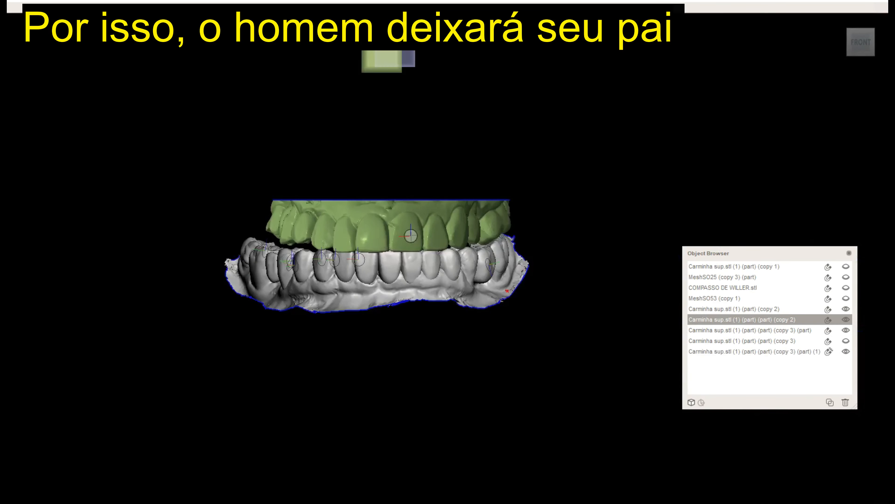
pyautogui.scroll(5, 423, 391)
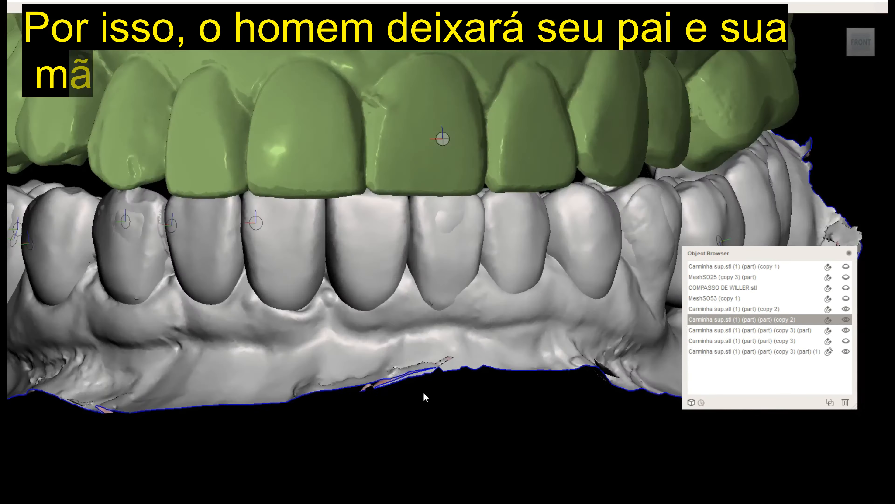
pyautogui.scroll(-2, 388, 229)
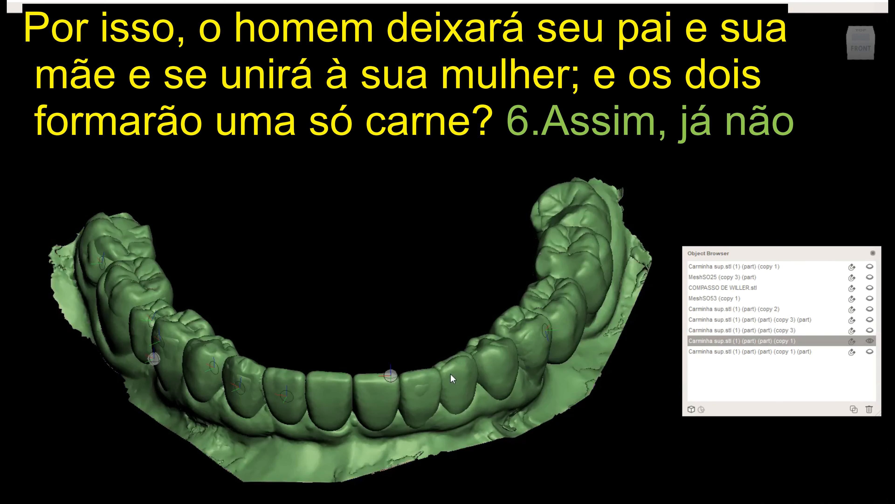
# Toggle the visibility of the patches on the lower arch and examine their locations from the occlusal and front directions
pyautogui.moveTo(450, 373); pyautogui.dragTo(581, 310, button='right')
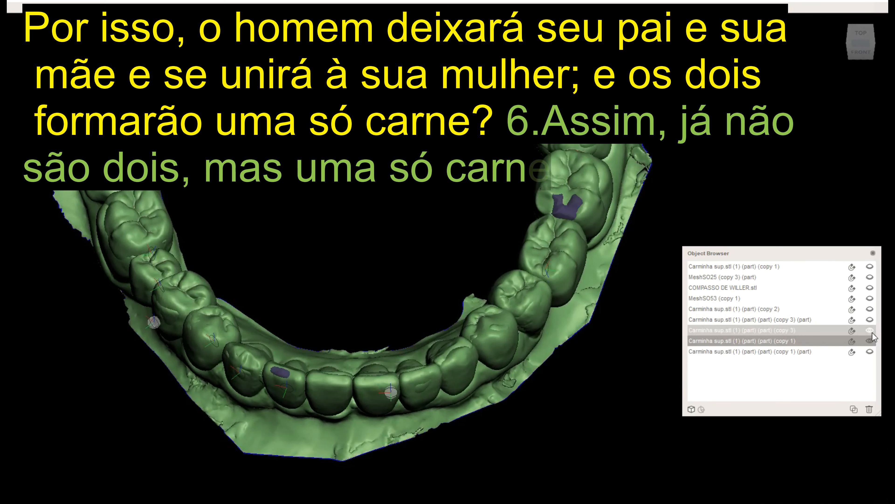
pyautogui.click(870, 340)
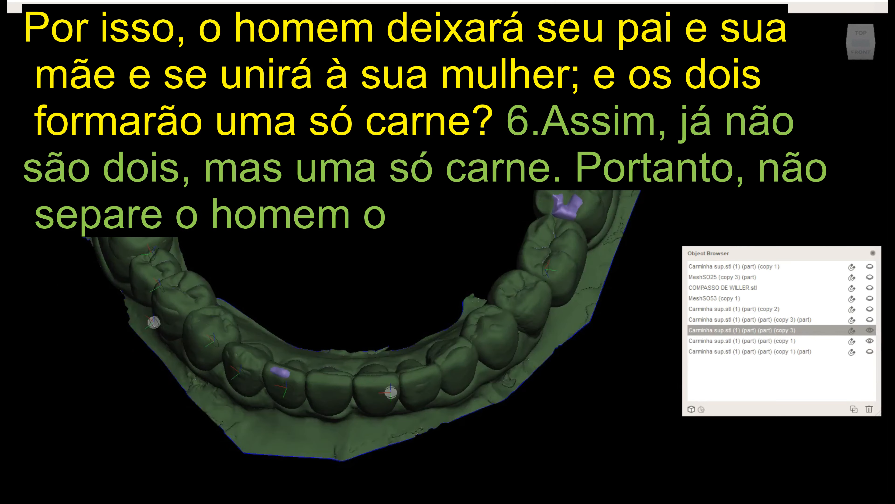
pyautogui.click(864, 342)
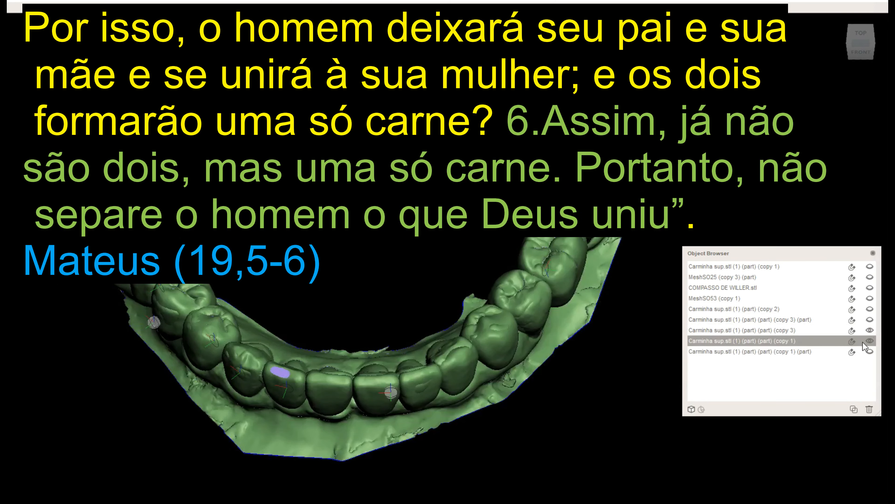
pyautogui.click(870, 330)
pyautogui.moveTo(534, 331); pyautogui.dragTo(533, 298, button='right')
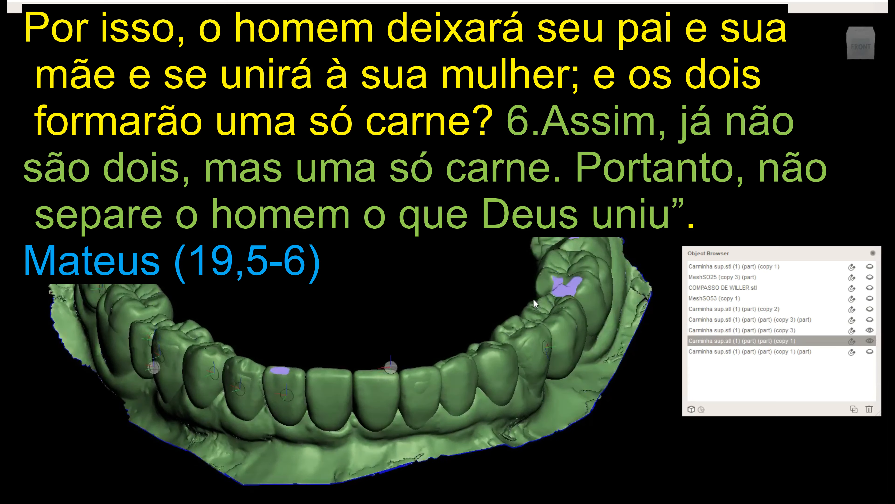
pyautogui.click(869, 330)
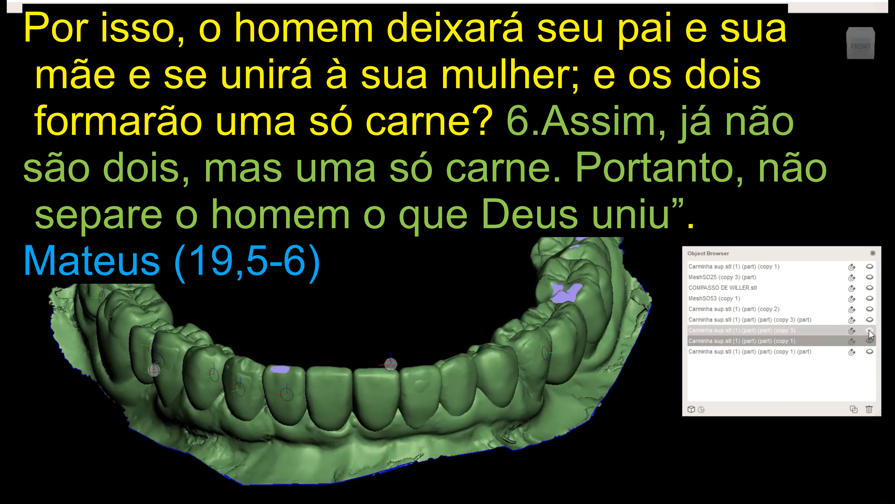